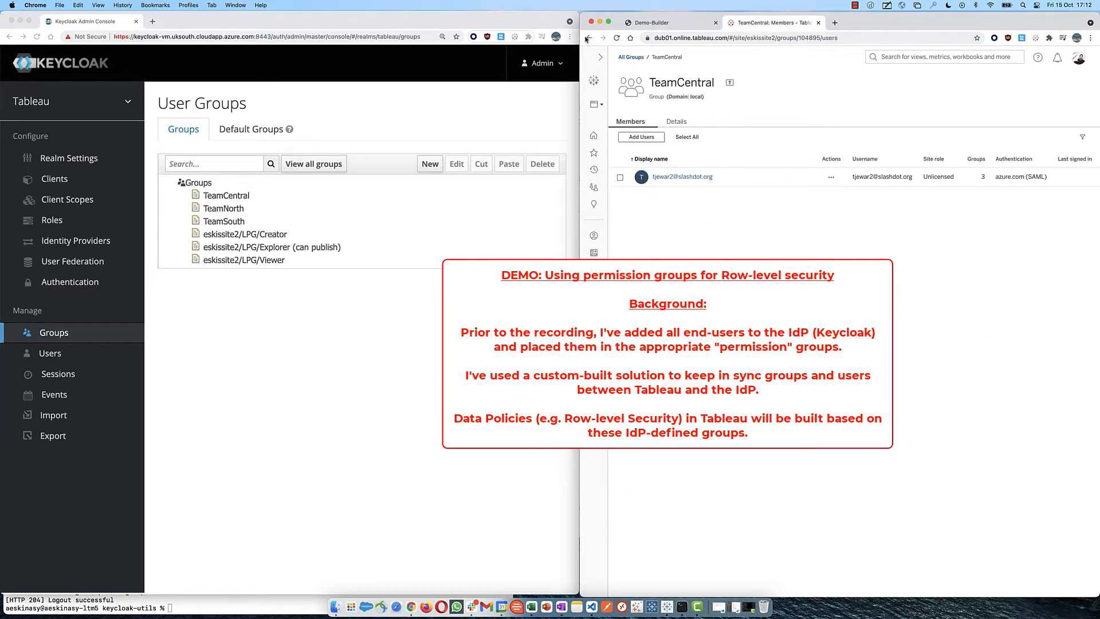
# Check the TeamNorth group's members, then return to the site's Groups list.
pyautogui.click(588, 39)
pyautogui.click(669, 507)
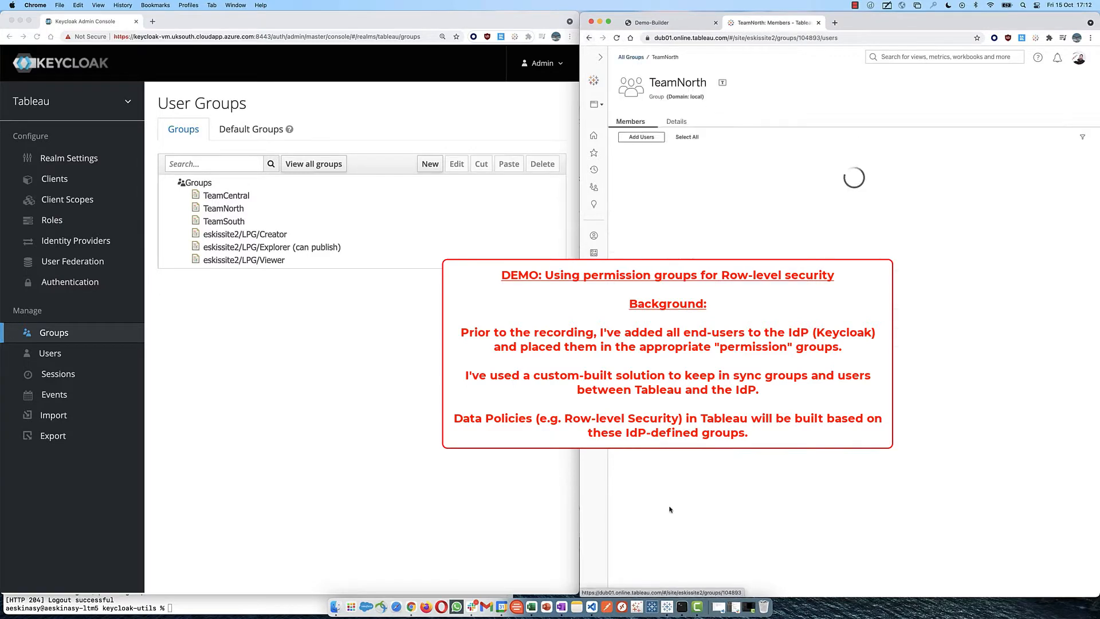
pyautogui.click(588, 38)
# Show the provisioning architecture slide, then bring the Tableau Desktop workbook forward.
pyautogui.hotkey('ctrl', 'Right')
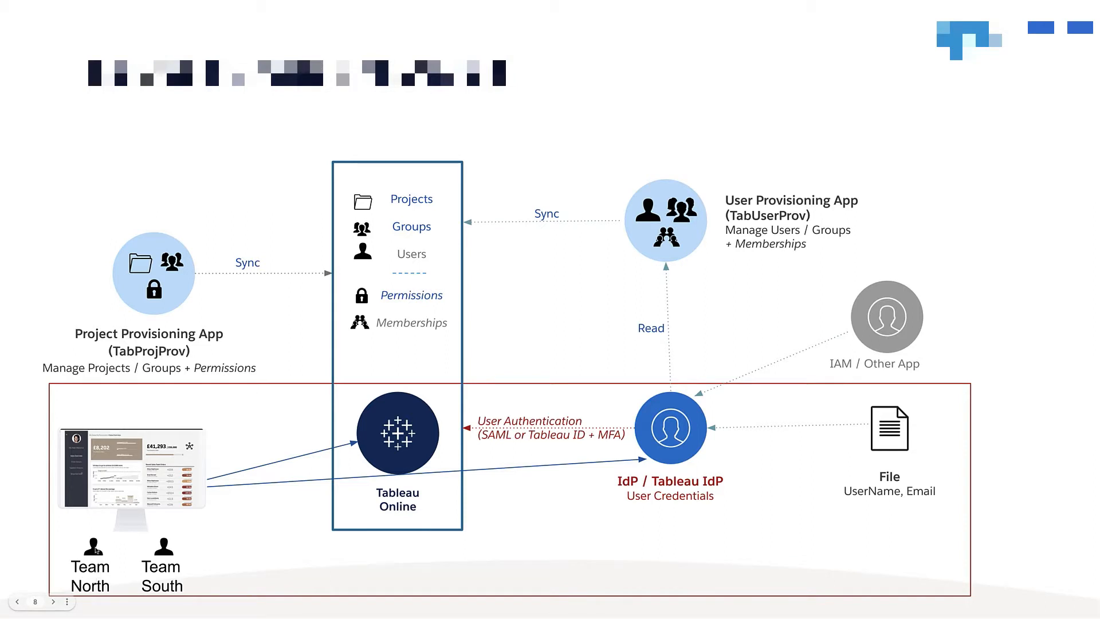
pyautogui.hotkey('ctrl', 'Left')
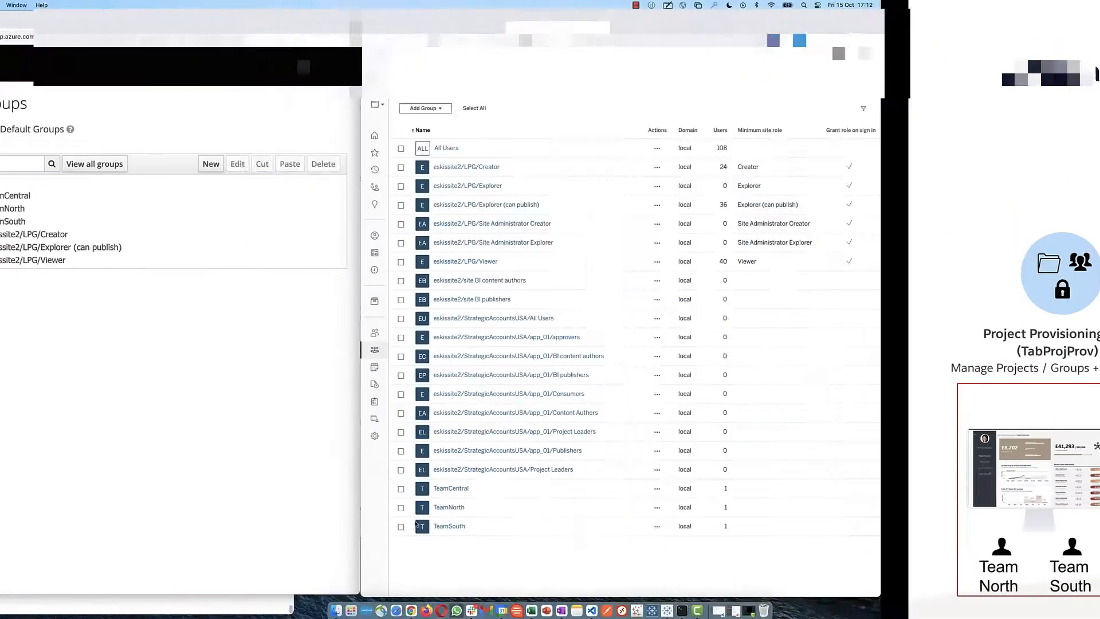
pyautogui.click(667, 607)
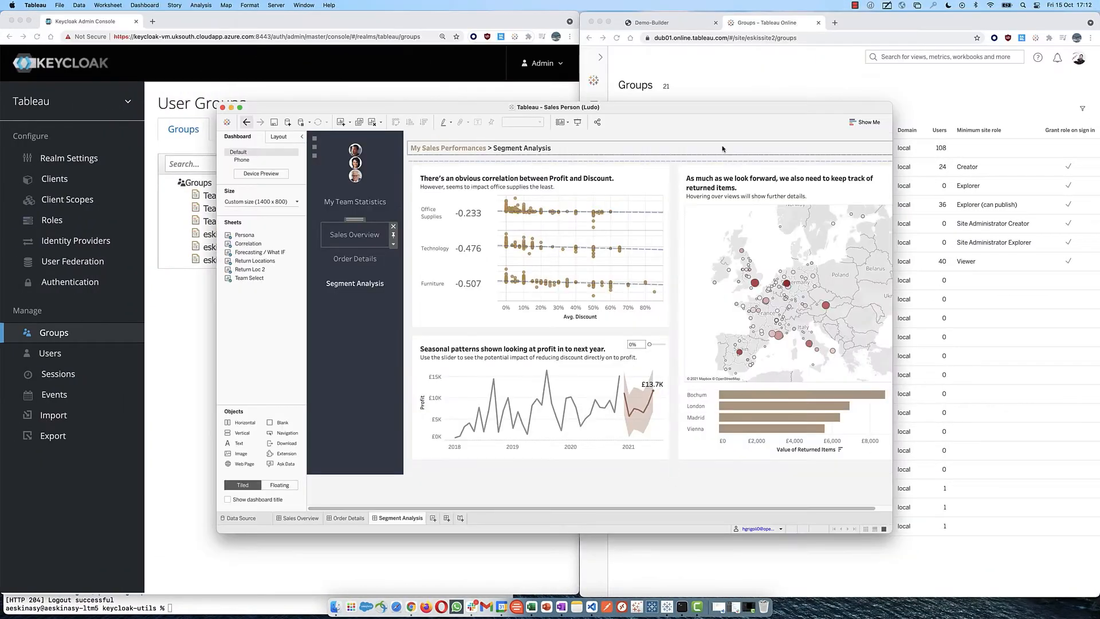
# Copy the TeamCentral group member's user name from their Tableau Online members page.
pyautogui.click(780, 528)
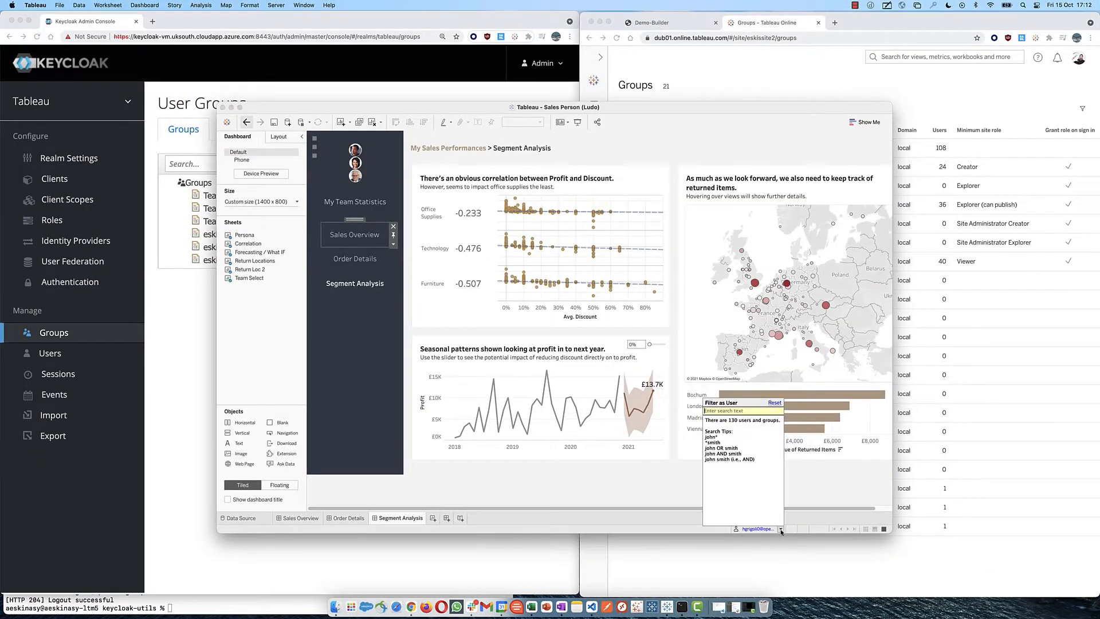
pyautogui.write('TeamNorth')
pyautogui.click(685, 89)
pyautogui.click(675, 492)
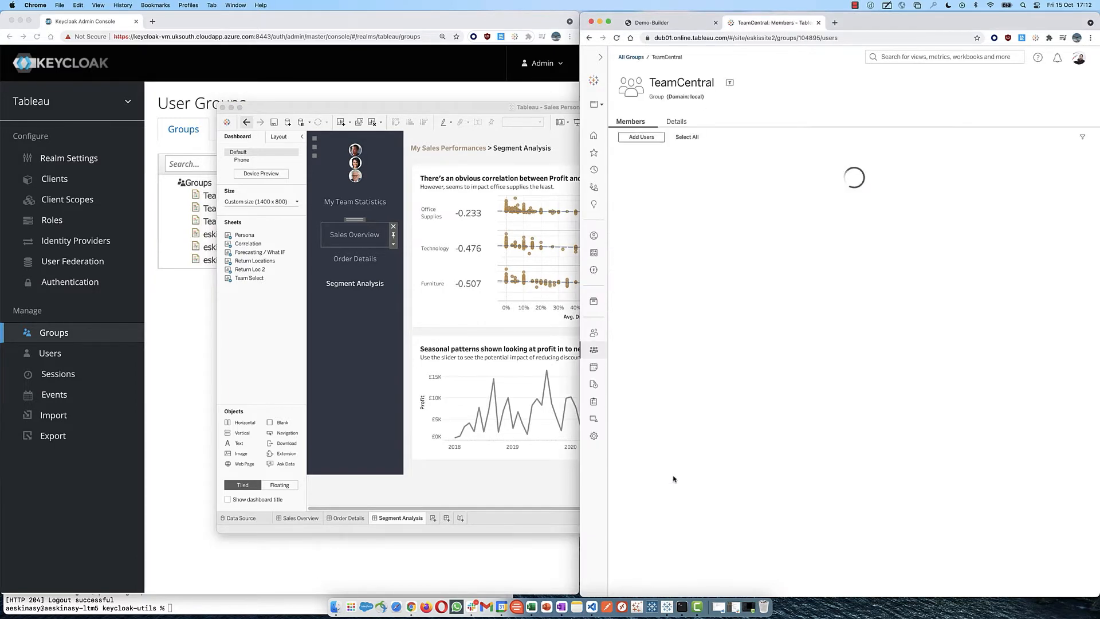
pyautogui.moveTo(717, 176); pyautogui.dragTo(652, 176)
pyautogui.press('super+c')
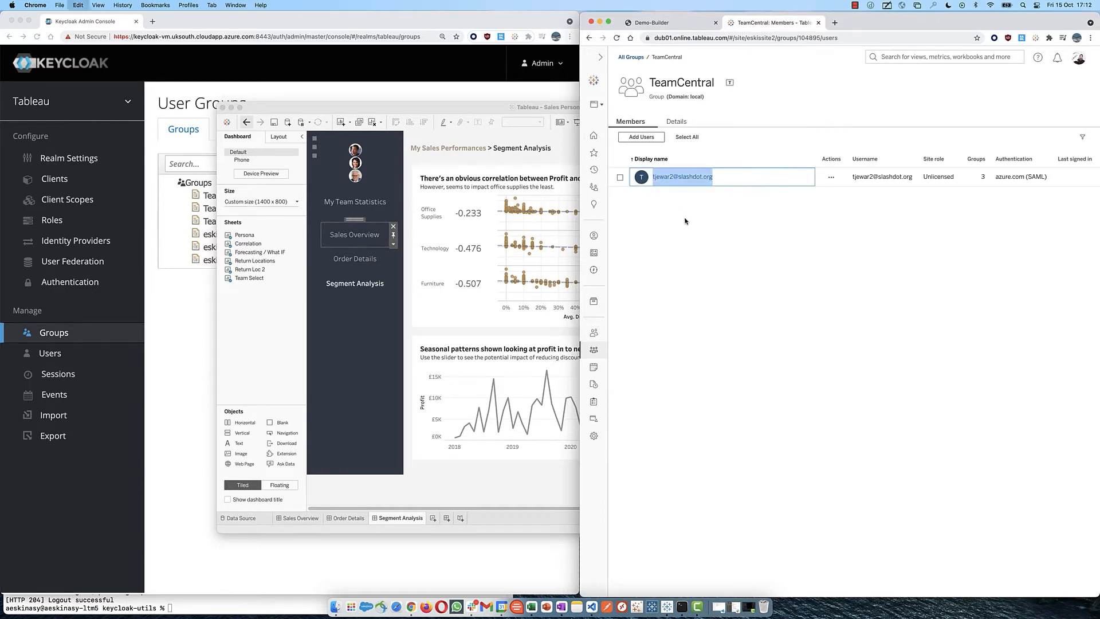
pyautogui.press('super+Tab')
# Filter the dashboard as the TeamCentral member and maximise the workbook window.
pyautogui.click(779, 529)
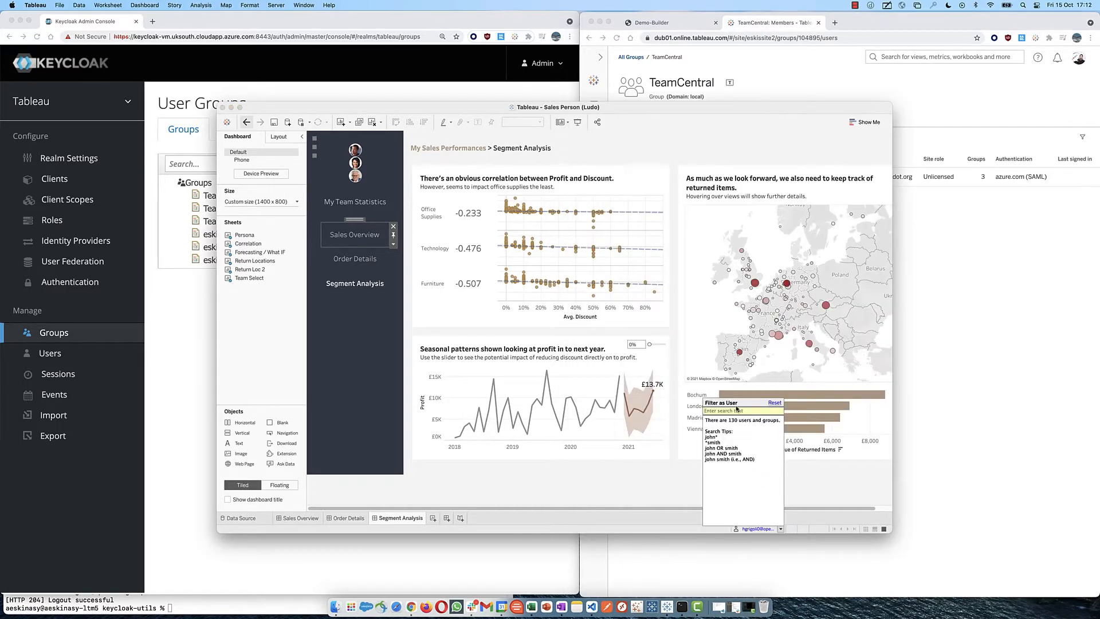
pyautogui.press('super+v')
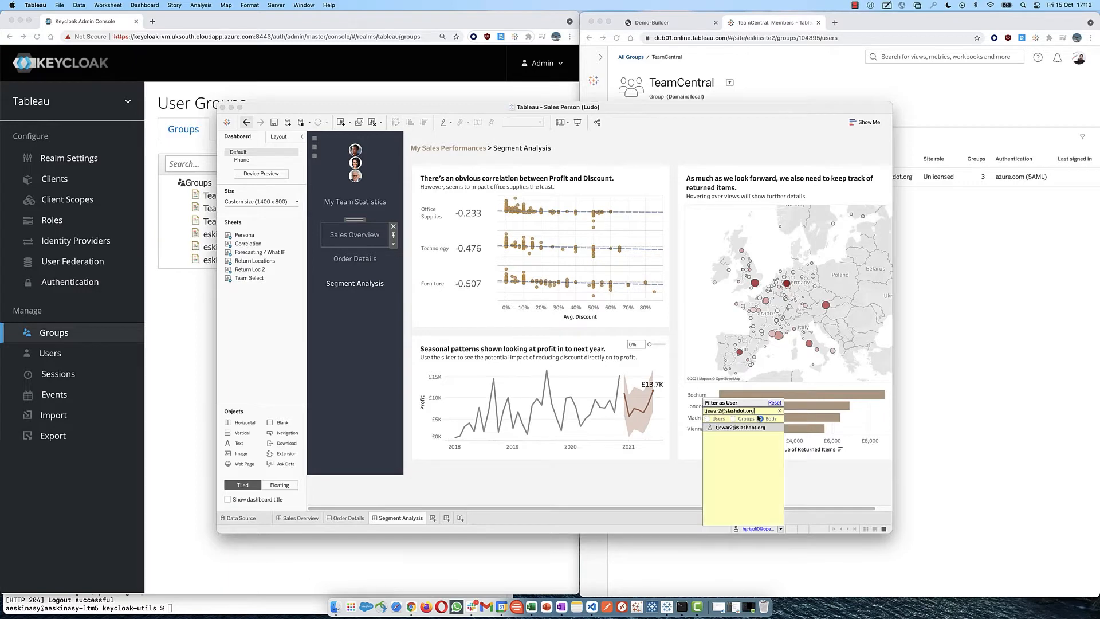
pyautogui.click(758, 425)
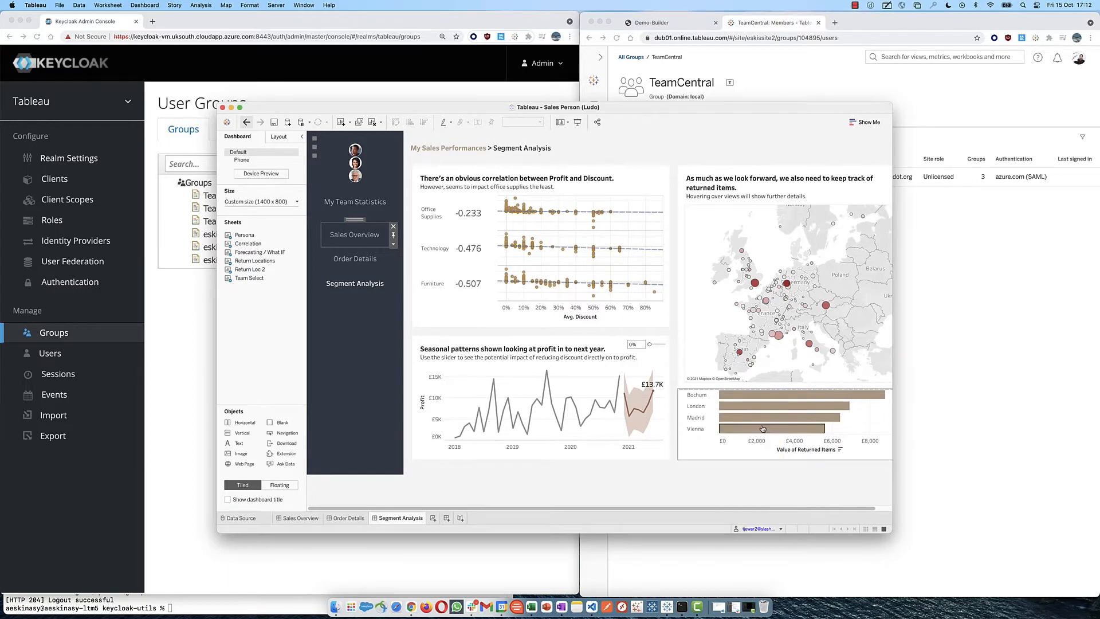
pyautogui.doubleClick(648, 107)
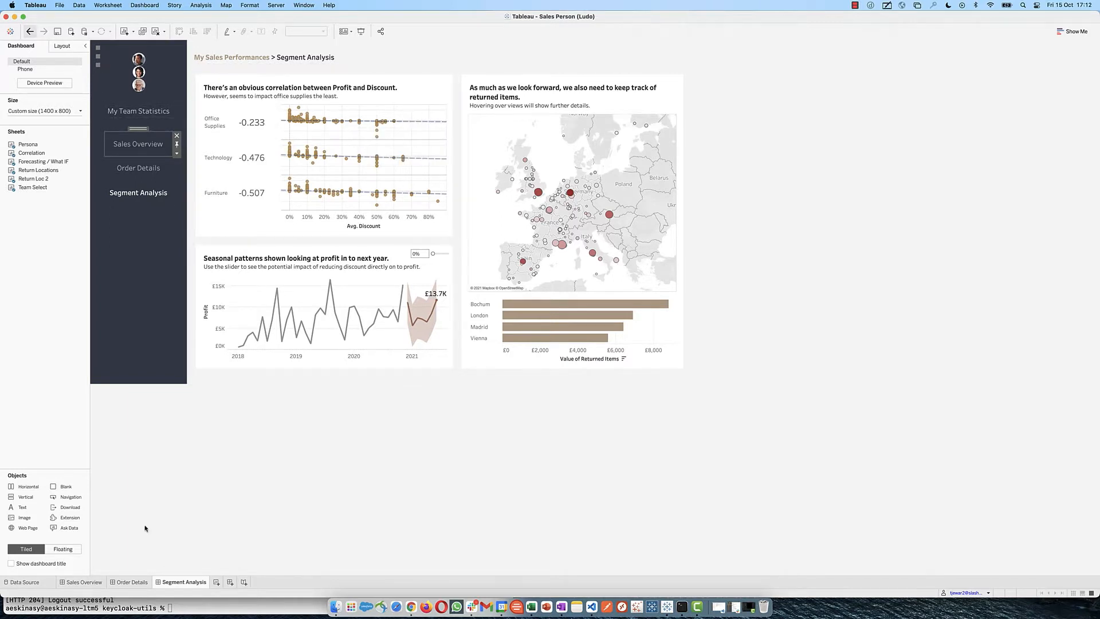
# From Sales Overview, add blank Sheet 19 and start a new calculated field, Calculation1.
pyautogui.click(83, 582)
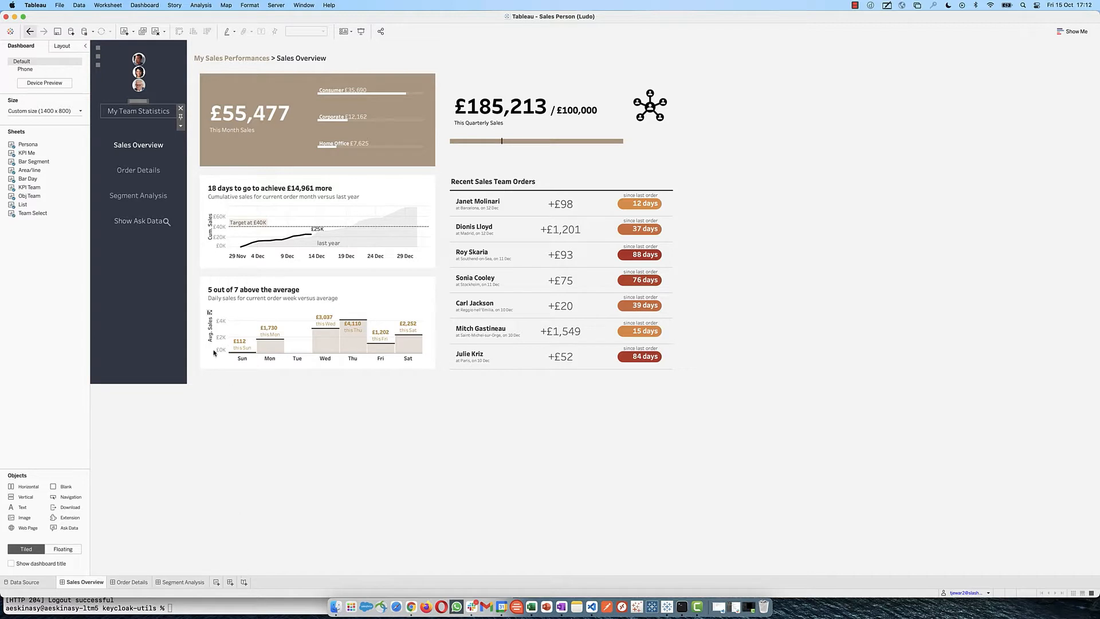
pyautogui.click(216, 582)
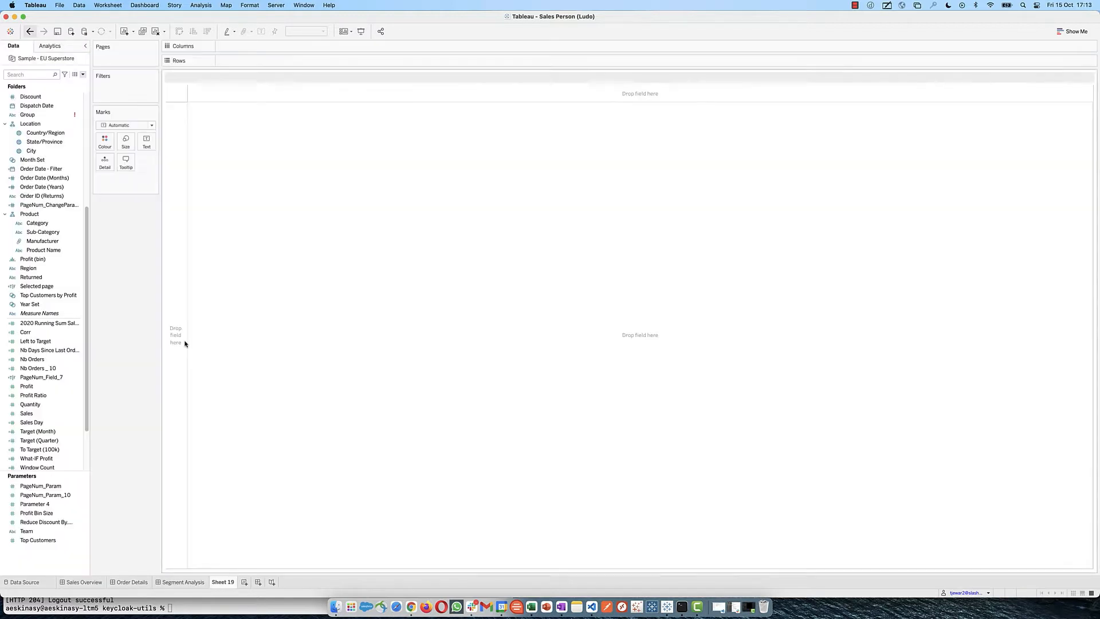
pyautogui.click(83, 75)
pyautogui.click(31, 85)
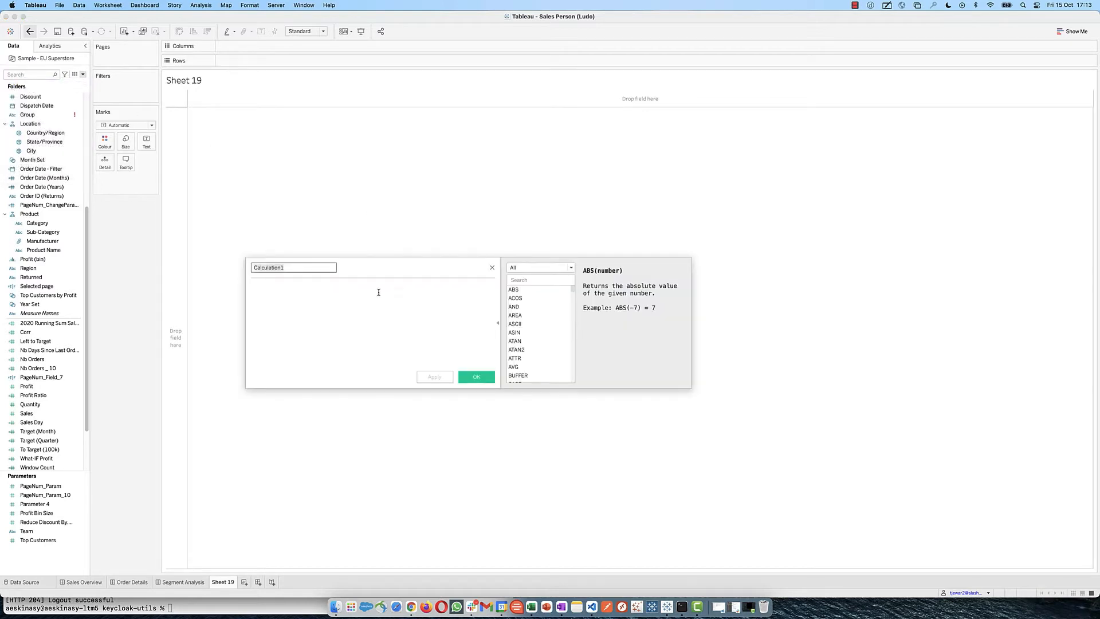
# Name the calculated field F_GroupMembership_Region.
pyautogui.write('F')
pyautogui.click(378, 292)
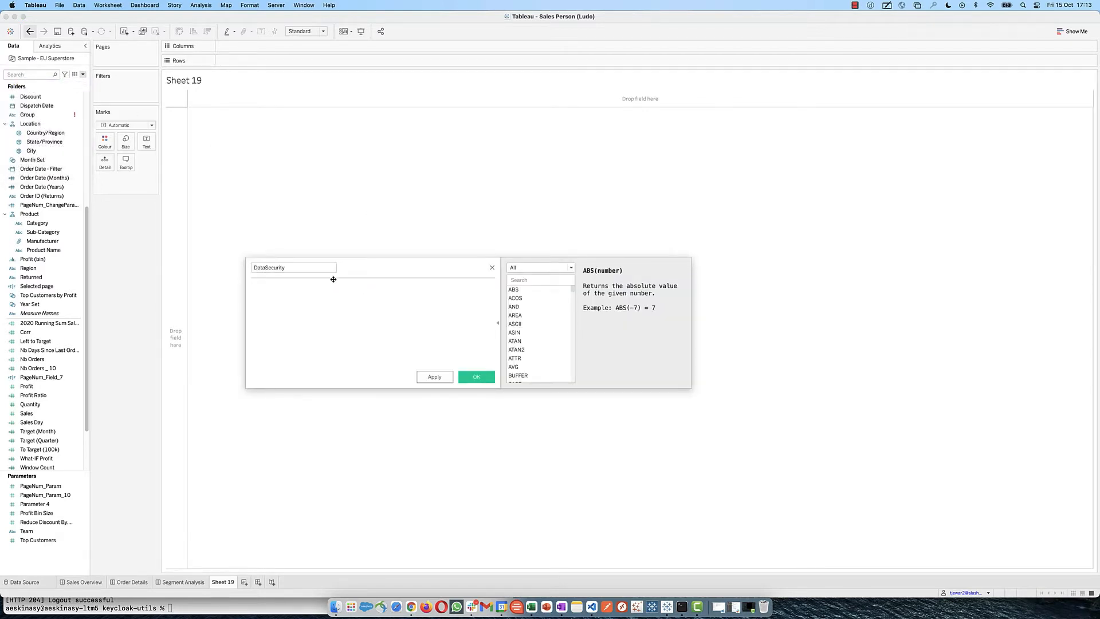
pyautogui.click(305, 267)
pyautogui.write('_GroupMembership_Region')
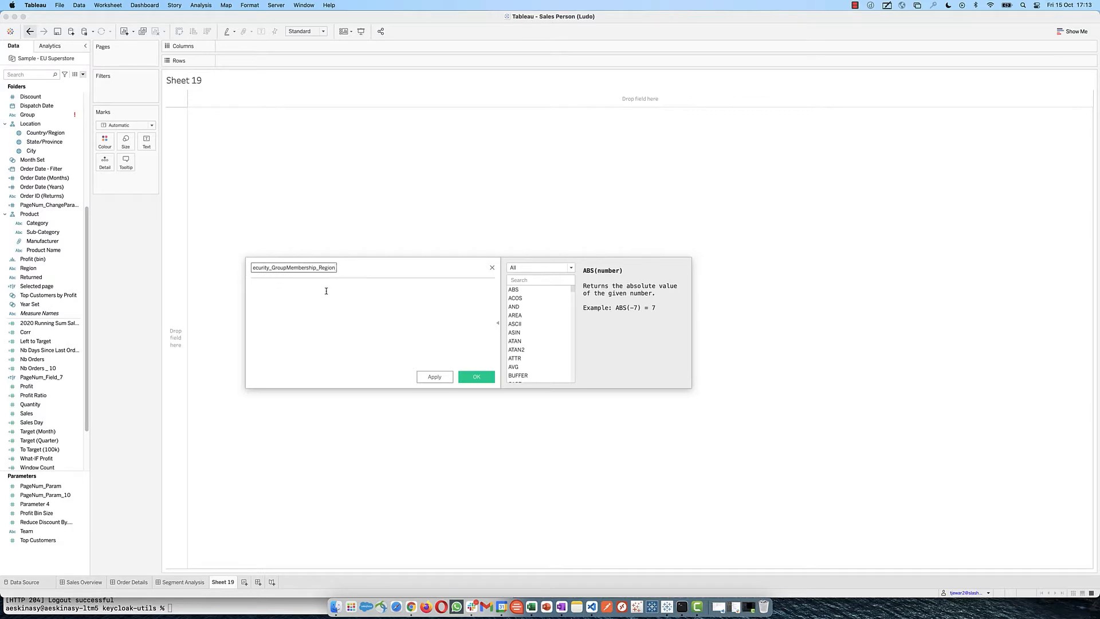
# Draft the formula IF ISMEMBEROF("TeamNorth") THEN IF Region = "North" then 1 else 0 END, adding ELSEIF.
pyautogui.click(352, 297)
pyautogui.write('IF ')
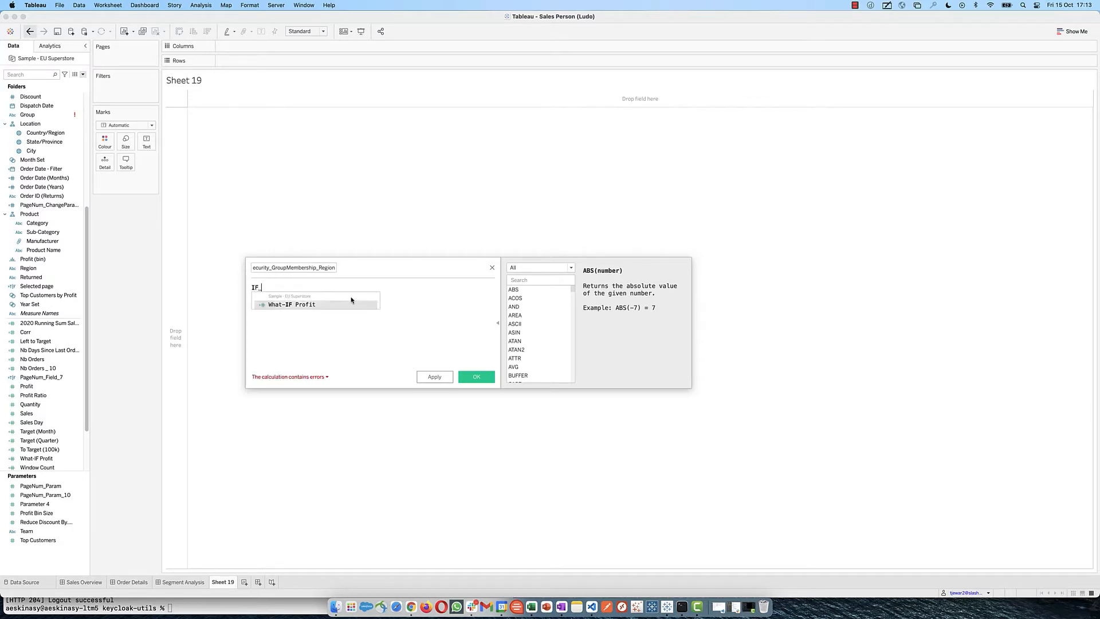
pyautogui.write('IS')
pyautogui.press('Down')
pyautogui.press('Down')
pyautogui.press('Return')
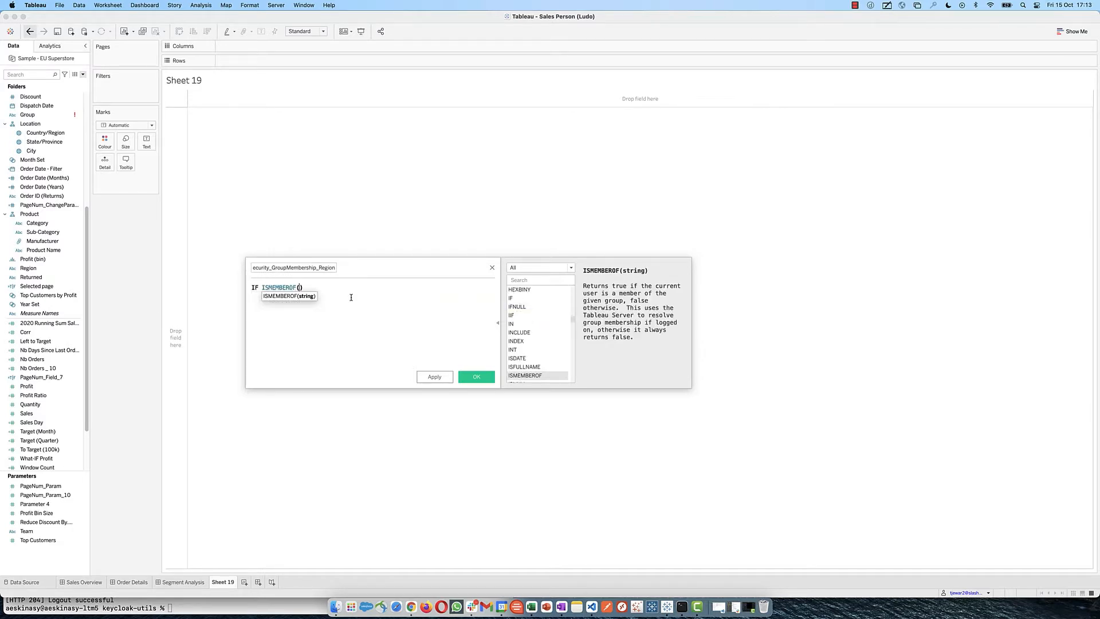
pyautogui.write('"Ter')
pyautogui.write('am')
pyautogui.press('BackSpace')
pyautogui.press('BackSpace')
pyautogui.press('BackSpace')
pyautogui.write('amNorth") THEN')
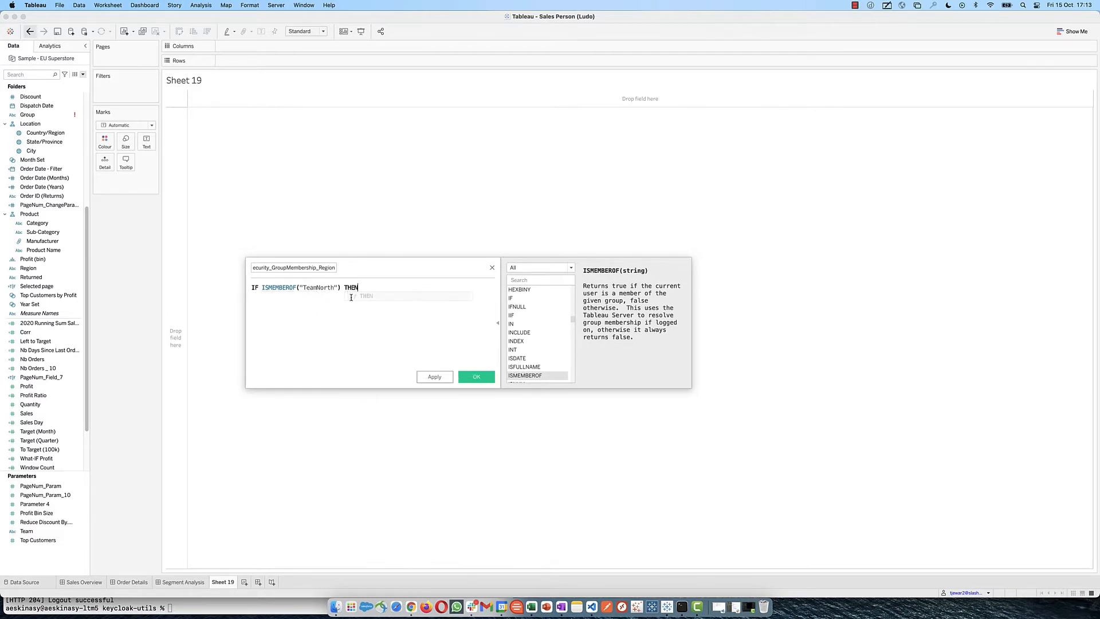
pyautogui.write('I')
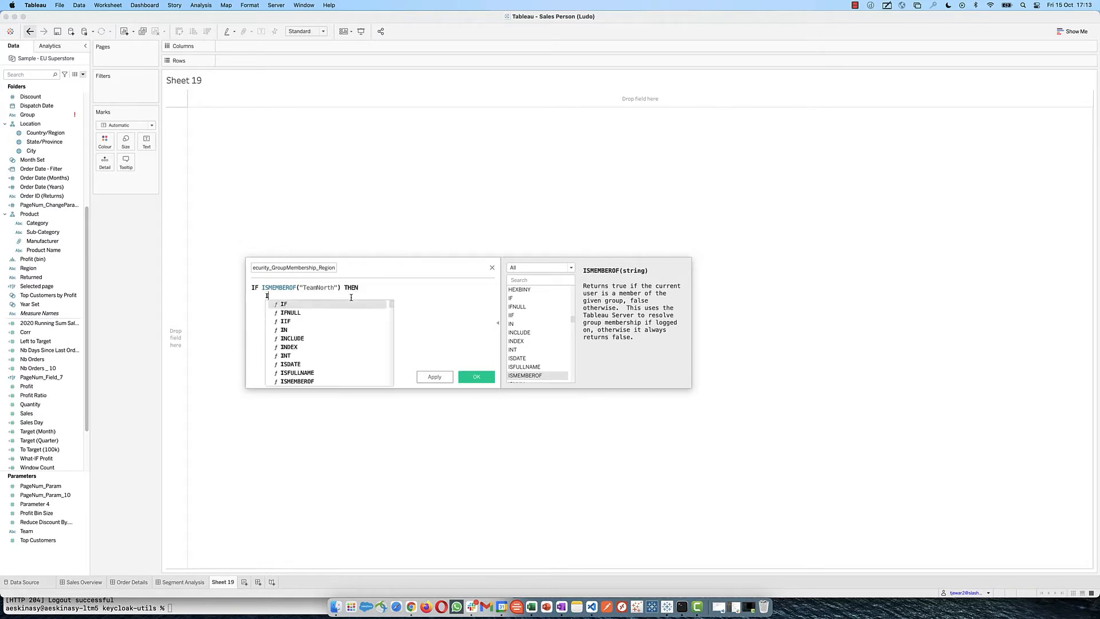
pyautogui.write('F regi')
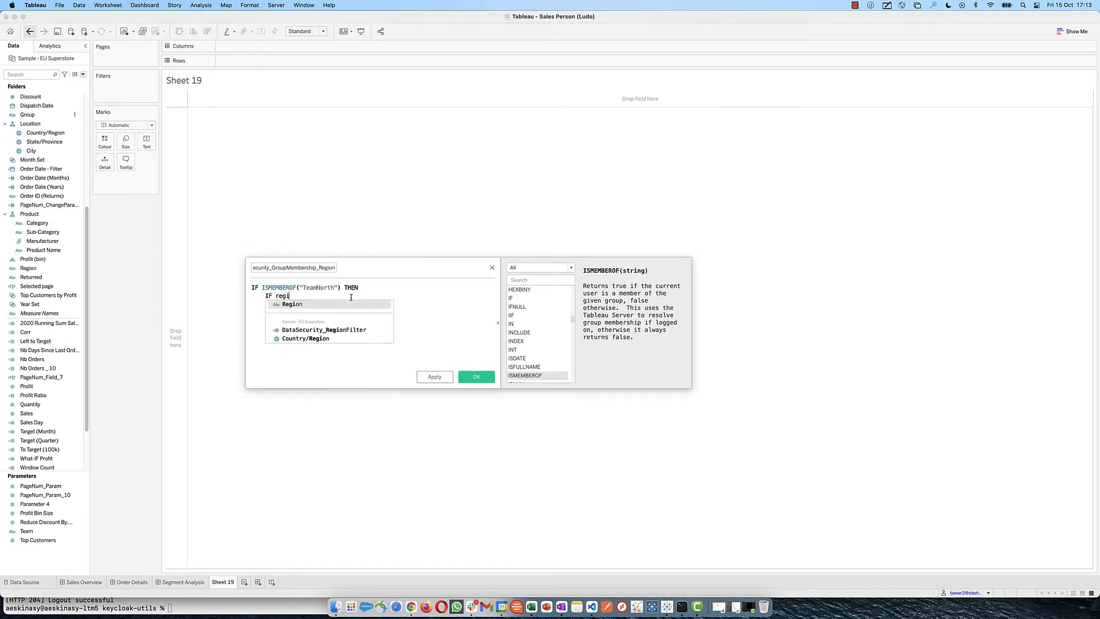
pyautogui.write('o')
pyautogui.press('Return')
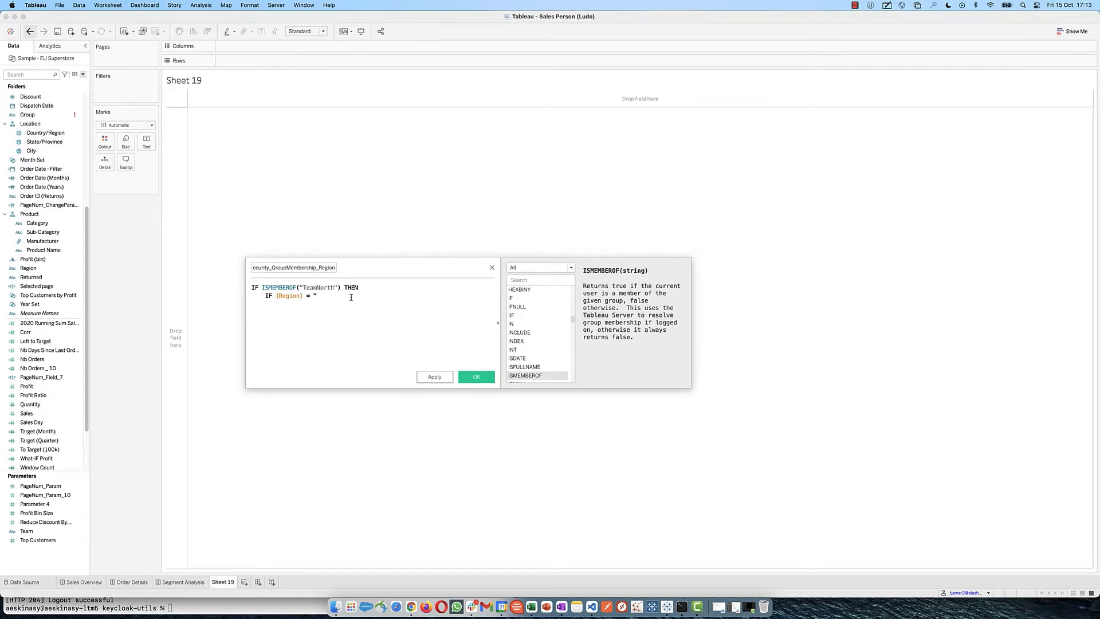
pyautogui.write('= "North" then 1 else 0 END')
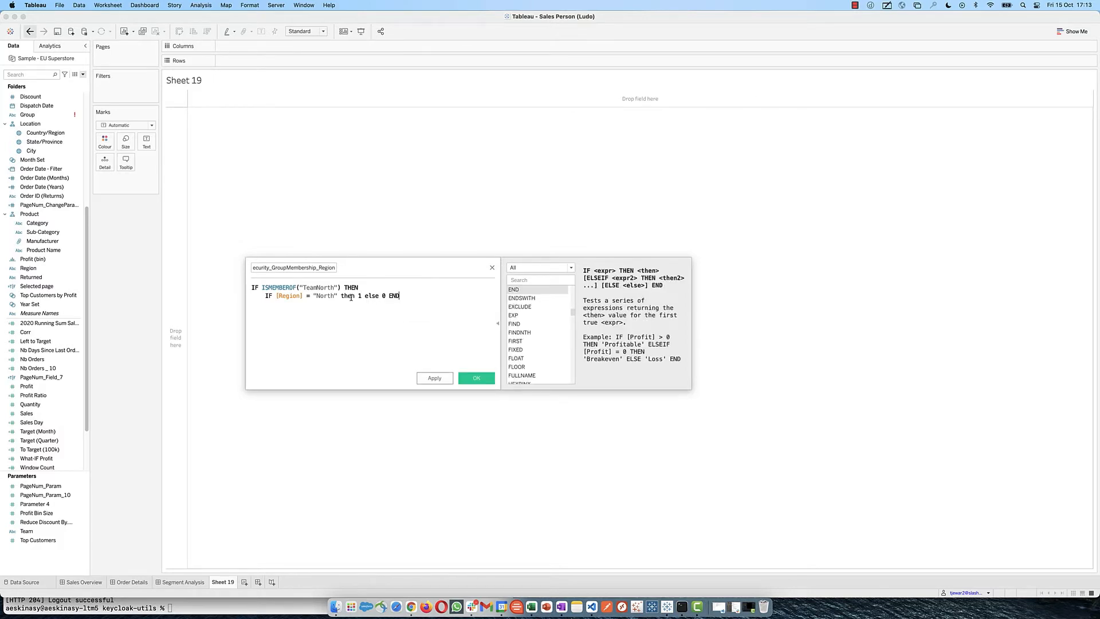
pyautogui.press('Return')
pyautogui.write('ELSEIF')
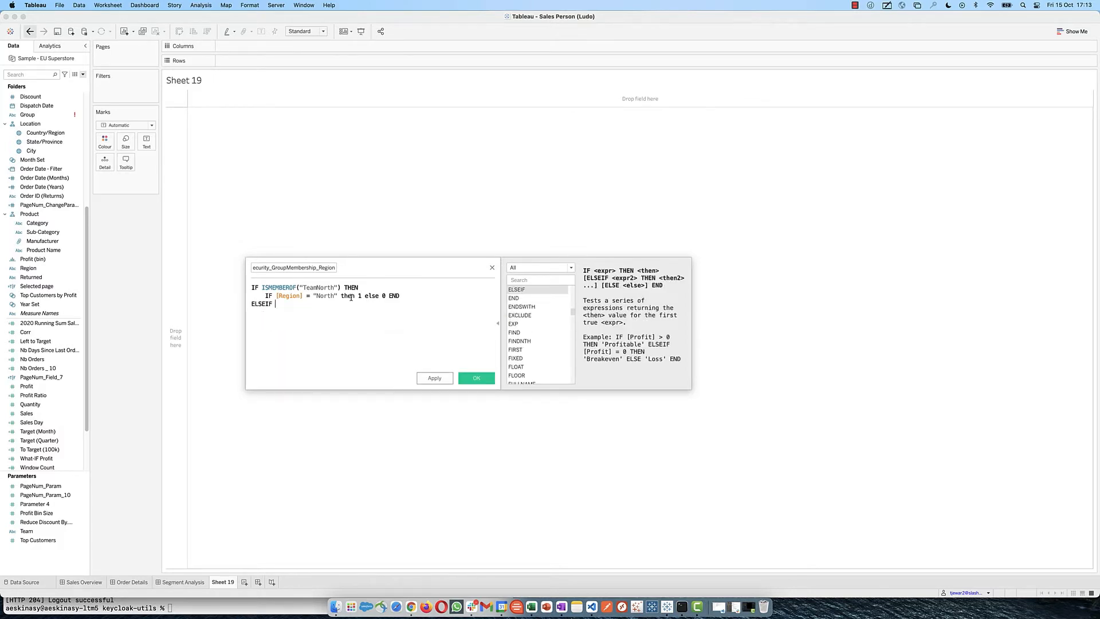
# Discard the unfinished calculation without applying it.
pyautogui.moveTo(397, 319); pyautogui.dragTo(243, 272)
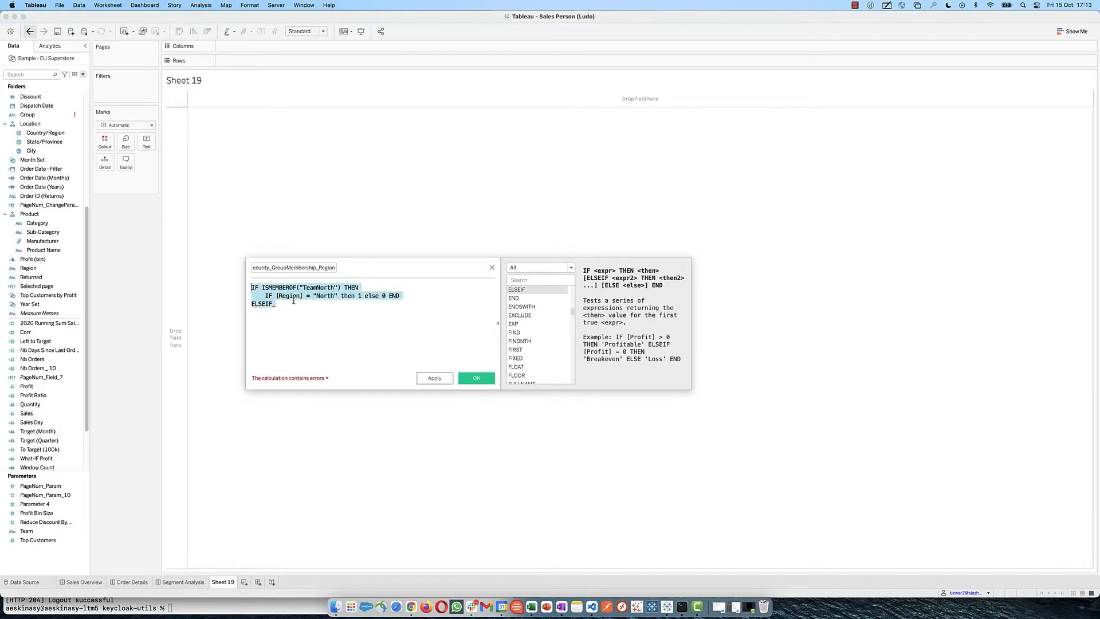
pyautogui.doubleClick(321, 288)
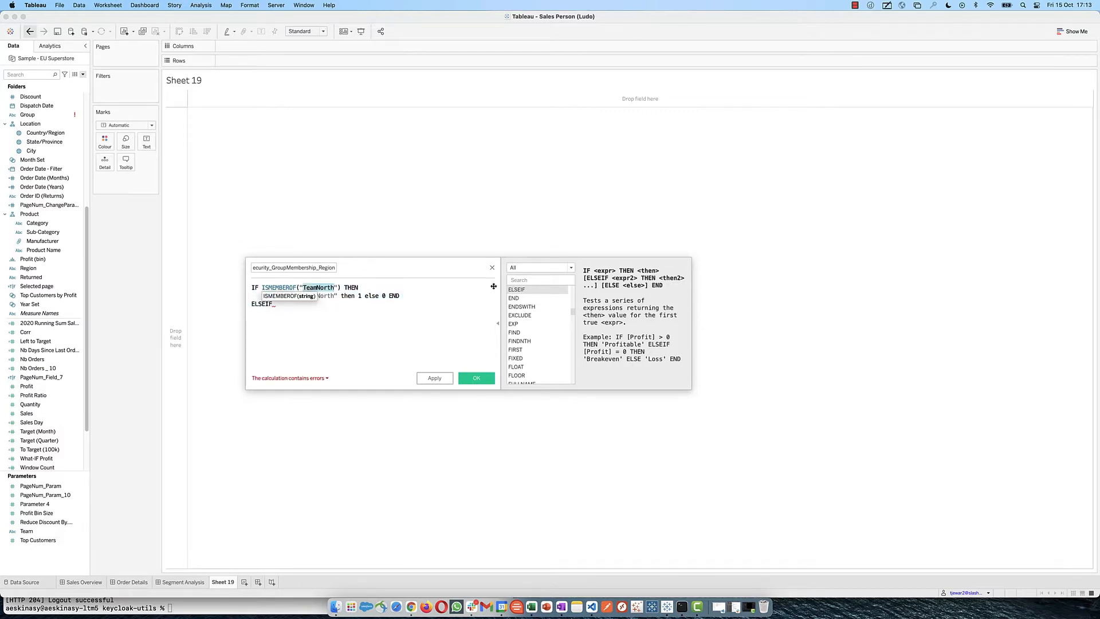
pyautogui.click(491, 268)
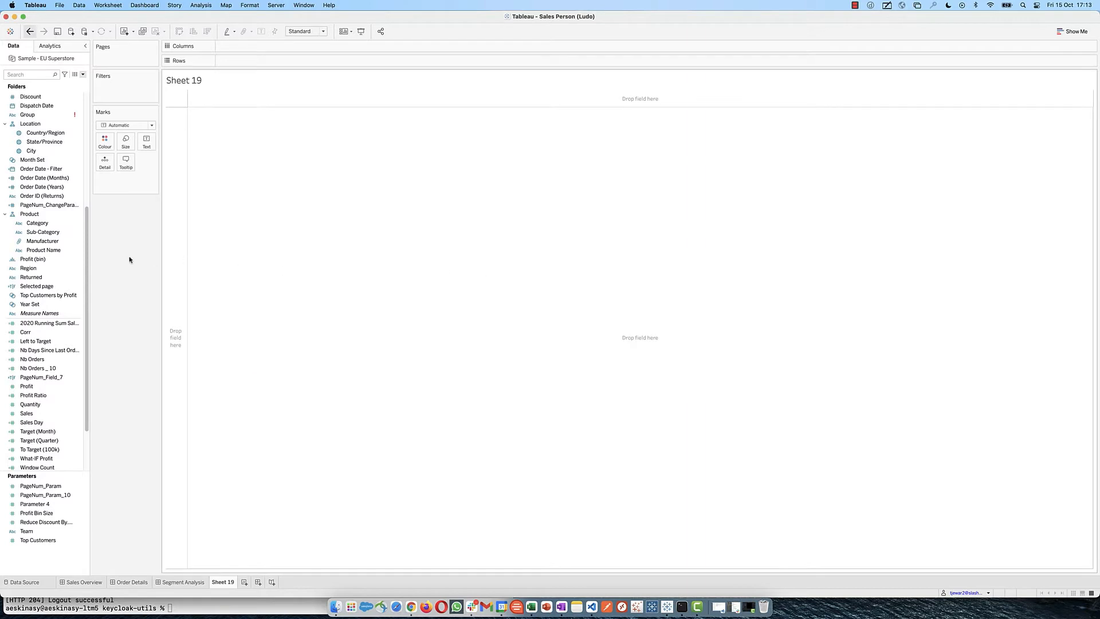
pyautogui.click(31, 74)
pyautogui.write('data')
pyautogui.click(45, 97)
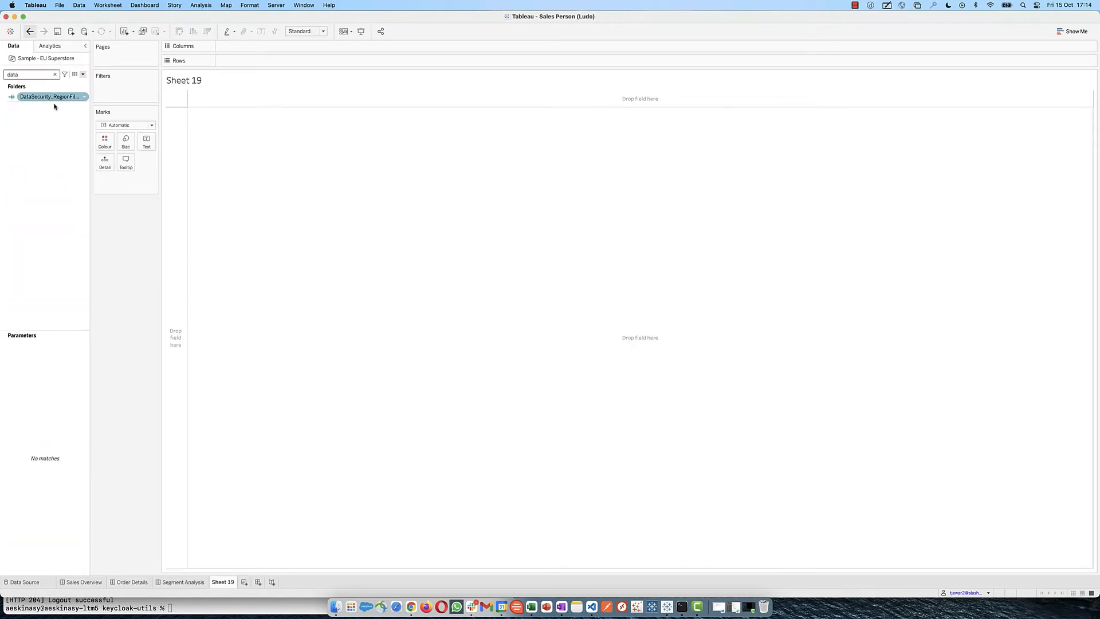
pyautogui.rightClick(52, 96)
pyautogui.click(66, 136)
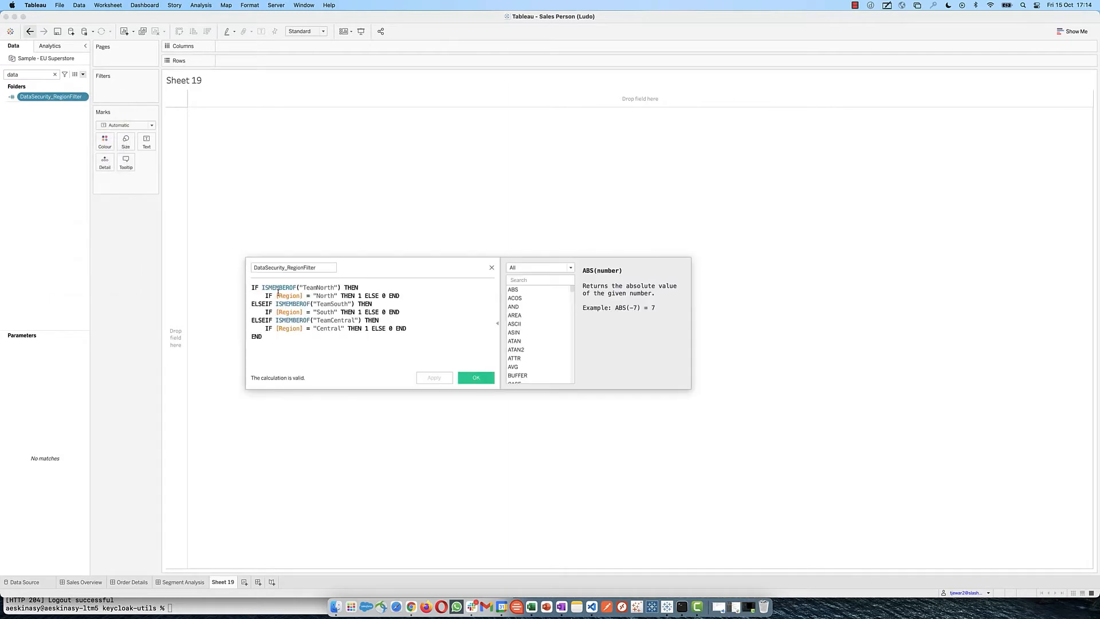
pyautogui.scroll(2, 338, 318)
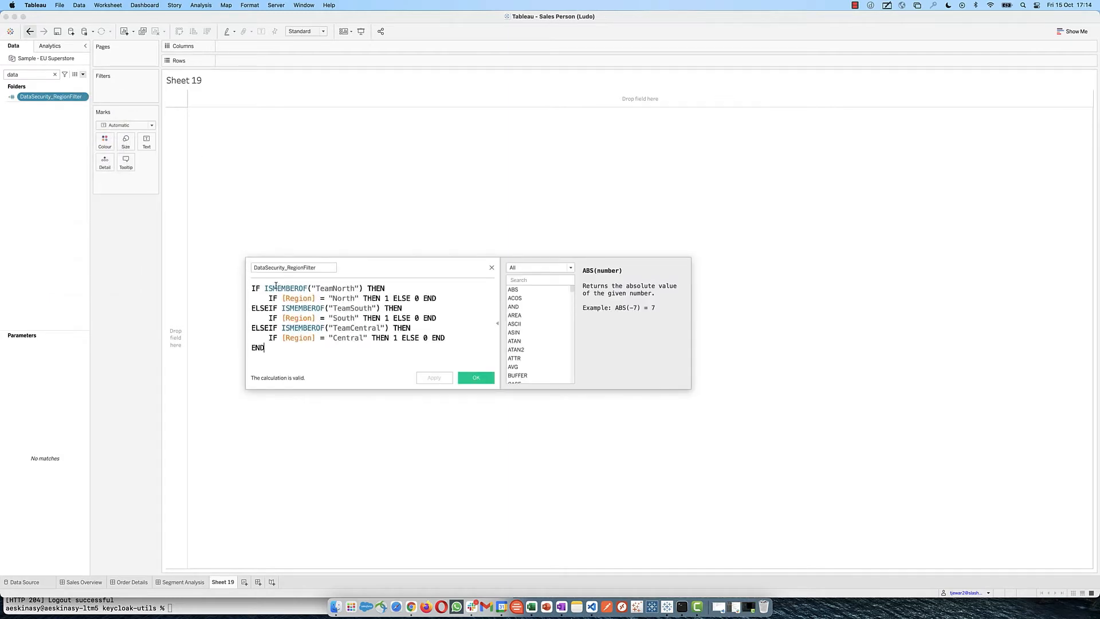
pyautogui.moveTo(276, 286); pyautogui.dragTo(373, 308)
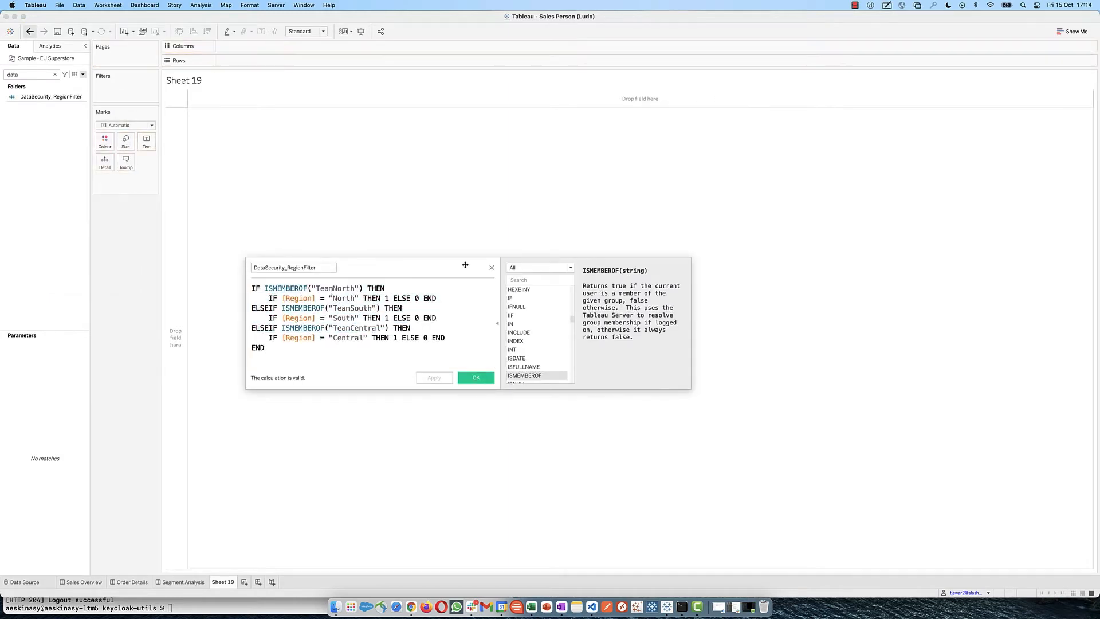
pyautogui.click(491, 268)
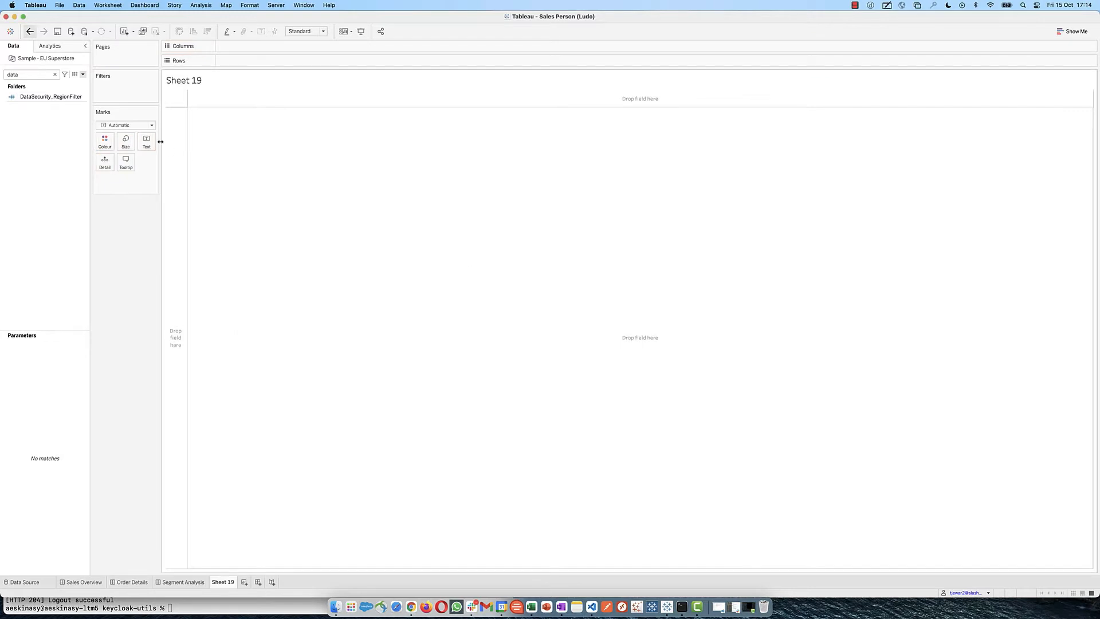
pyautogui.click(54, 75)
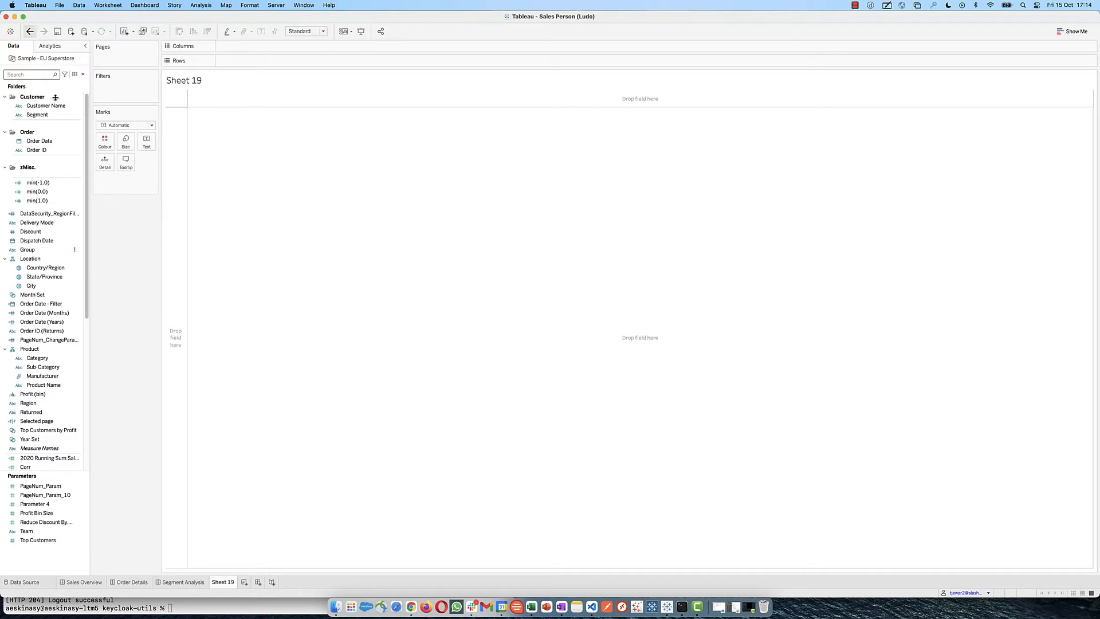
# Add a DataSecurity_RegionFilter data source filter on Sample - EU Superstore keeping only 1.
pyautogui.rightClick(43, 60)
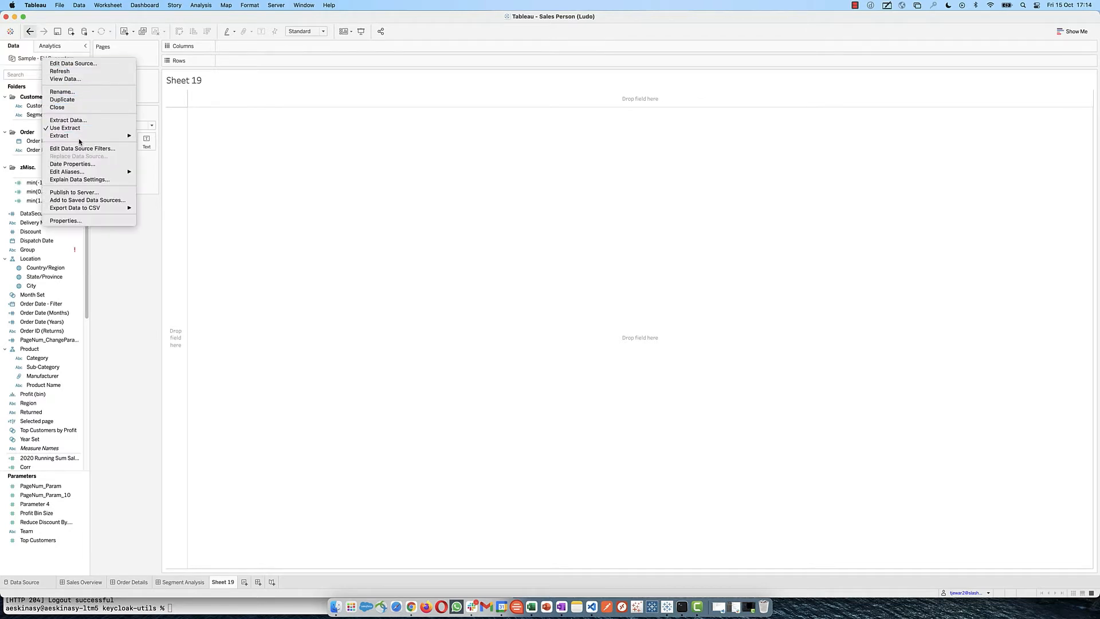
pyautogui.click(82, 148)
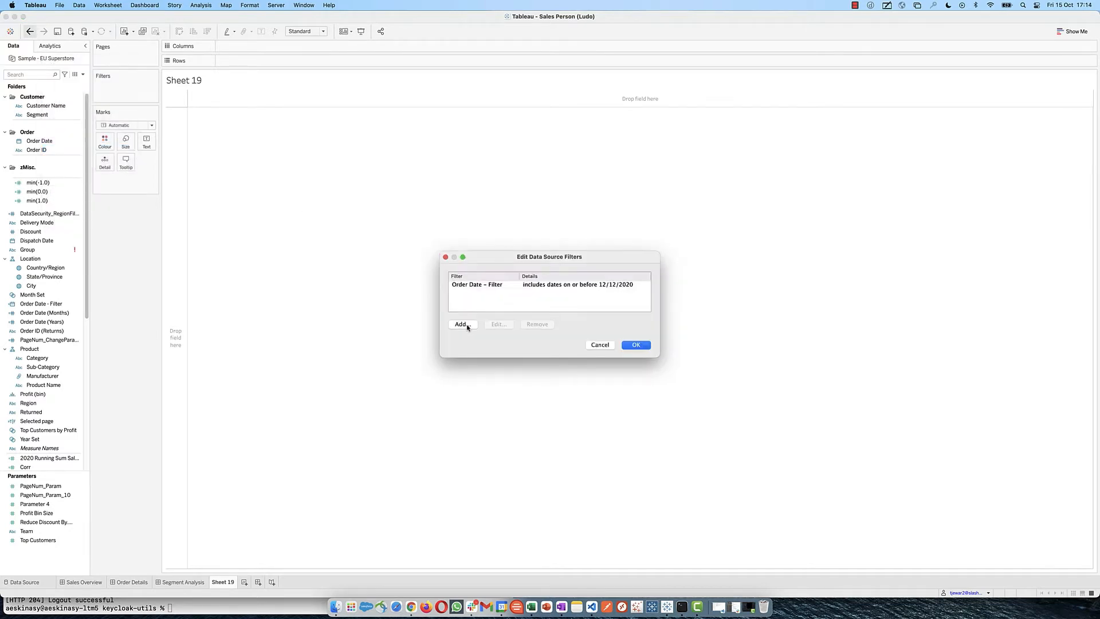
pyautogui.click(461, 324)
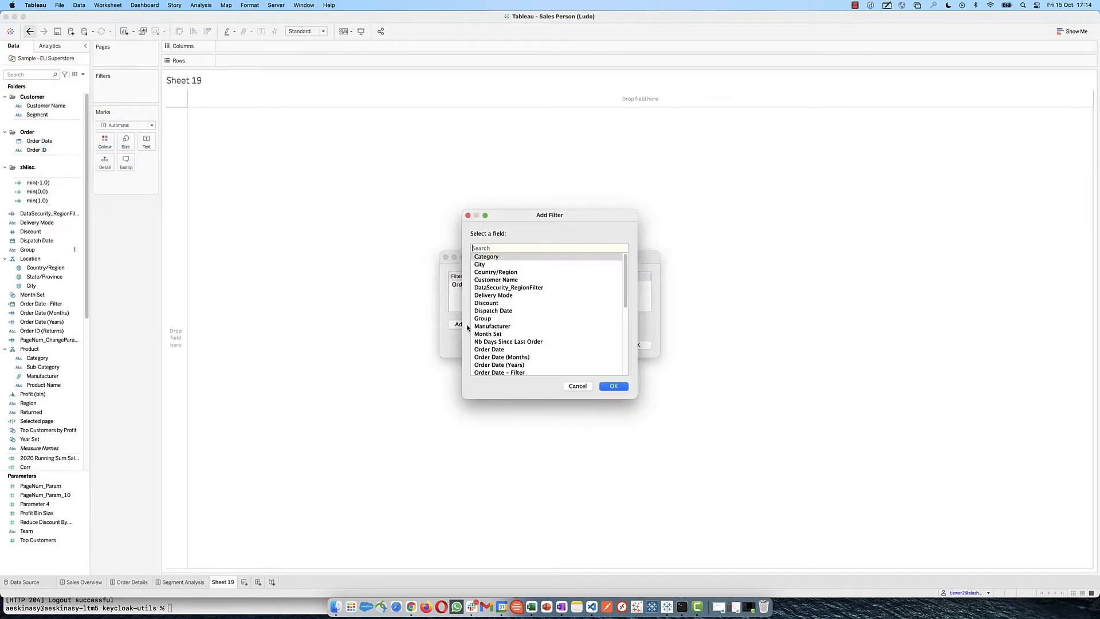
pyautogui.click(519, 287)
pyautogui.click(613, 386)
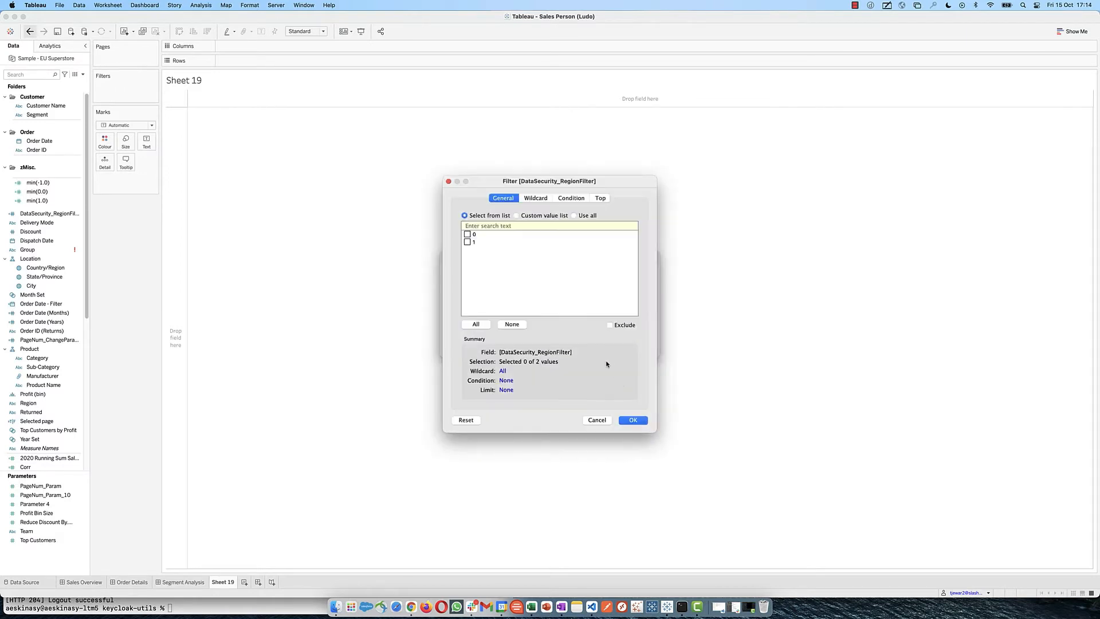
pyautogui.click(631, 420)
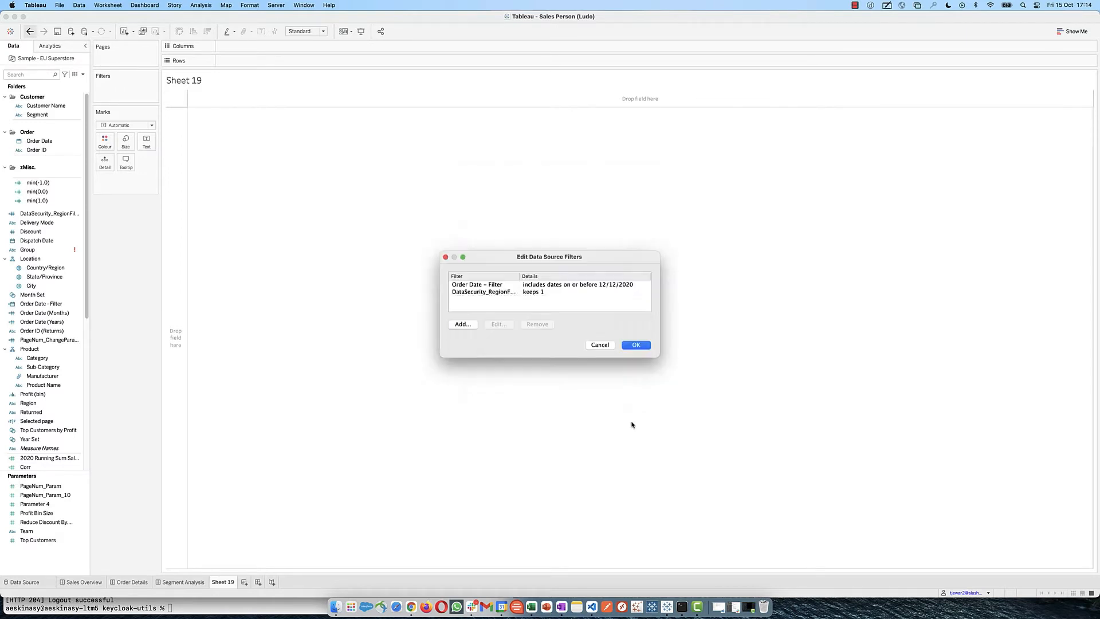
pyautogui.click(641, 348)
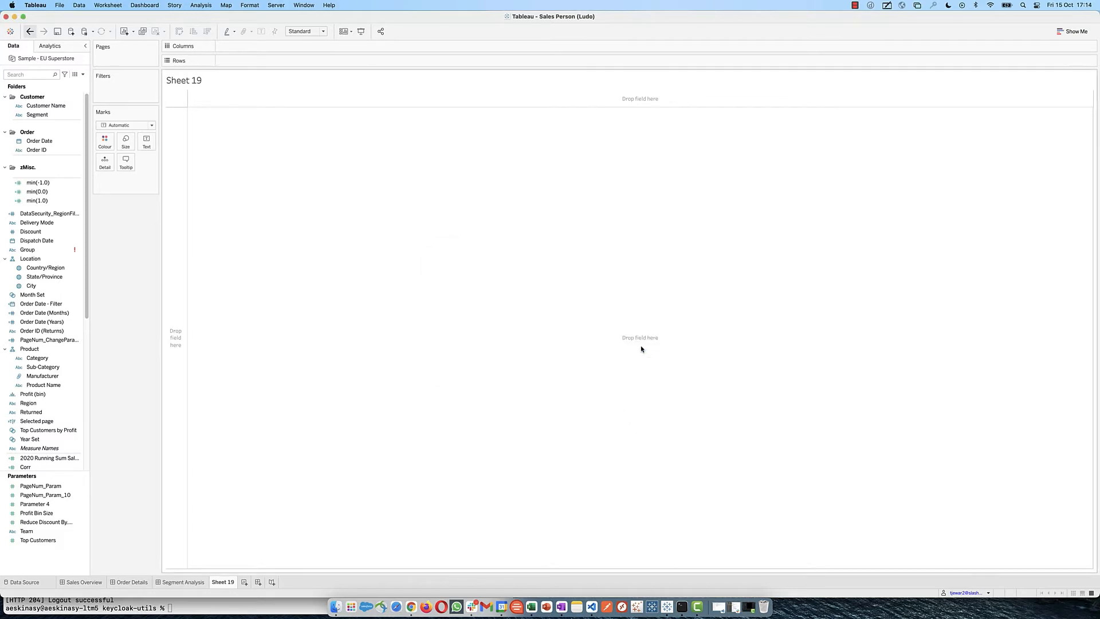
# Return to the Sales Overview dashboard, then bring the browser with the group admin pages forward.
pyautogui.click(84, 582)
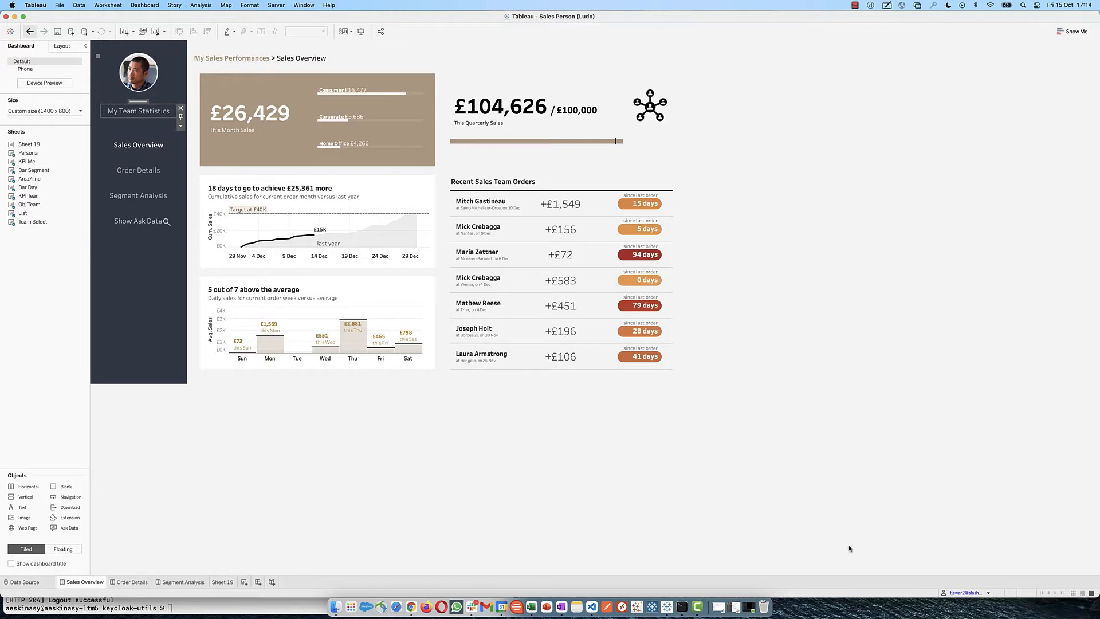
pyautogui.click(986, 594)
pyautogui.click(412, 606)
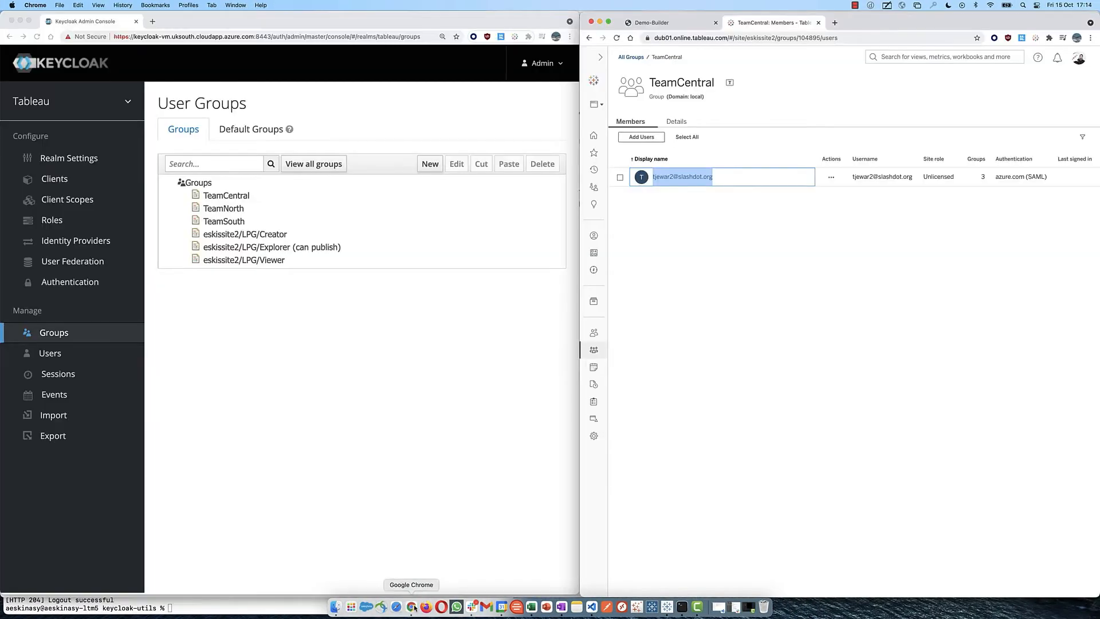
# Copy the TeamNorth group member's user name from Tableau Online, then return to Tableau Desktop.
pyautogui.click(632, 59)
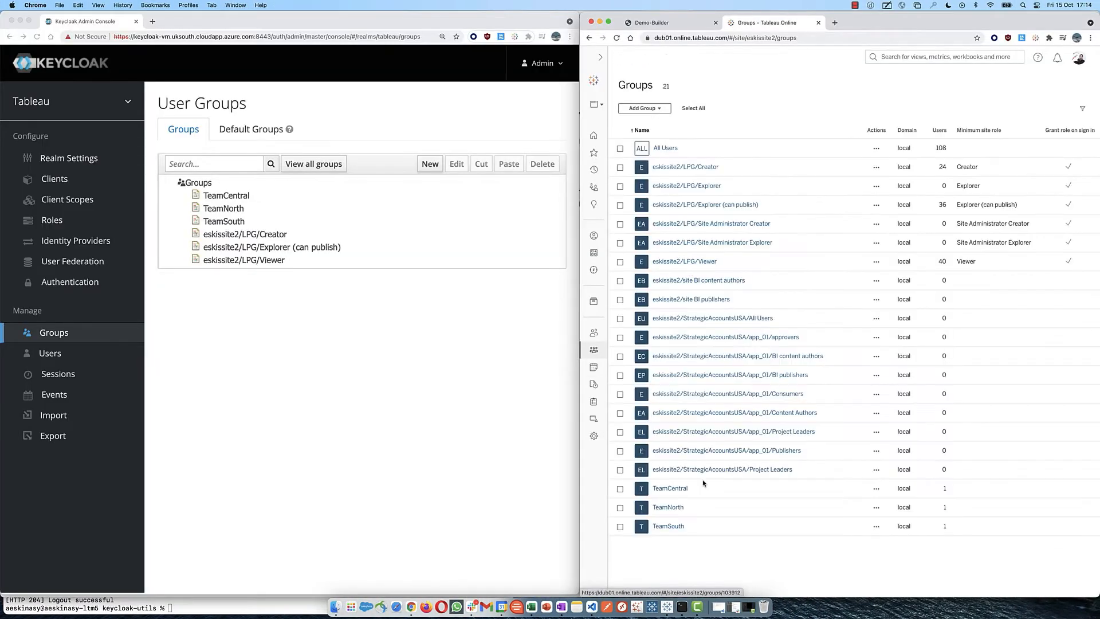
pyautogui.click(671, 511)
pyautogui.tripleClick(665, 178)
pyautogui.press('super+c')
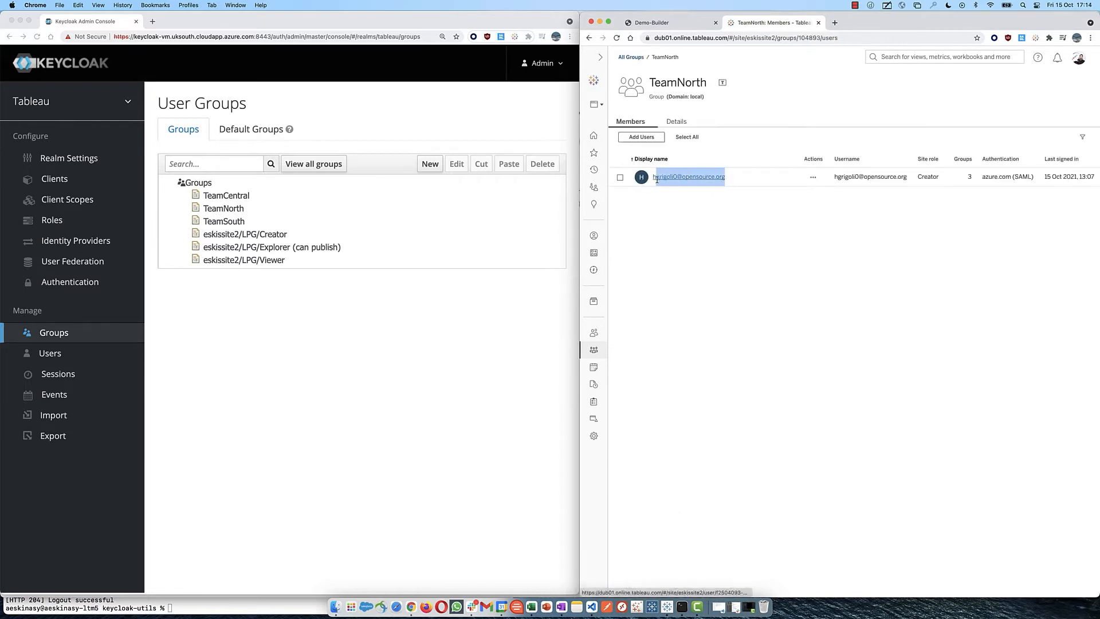
pyautogui.click(667, 607)
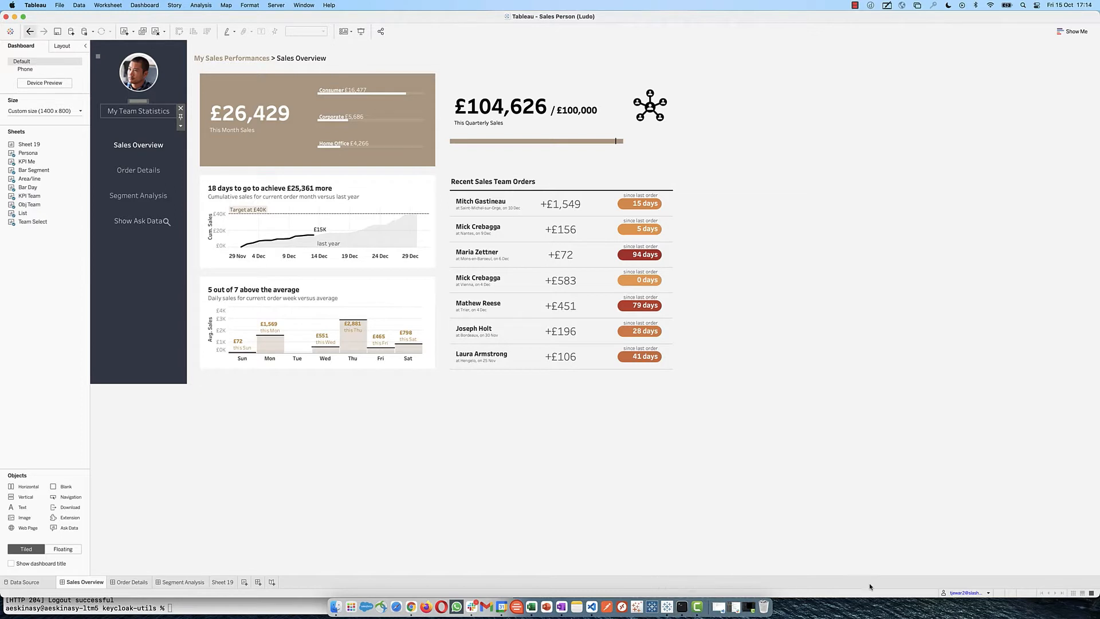
# View Sales Overview as the TeamNorth member: £16,903 this month, £36,822 of £55,000 quarterly.
pyautogui.click(989, 592)
pyautogui.press('super+v')
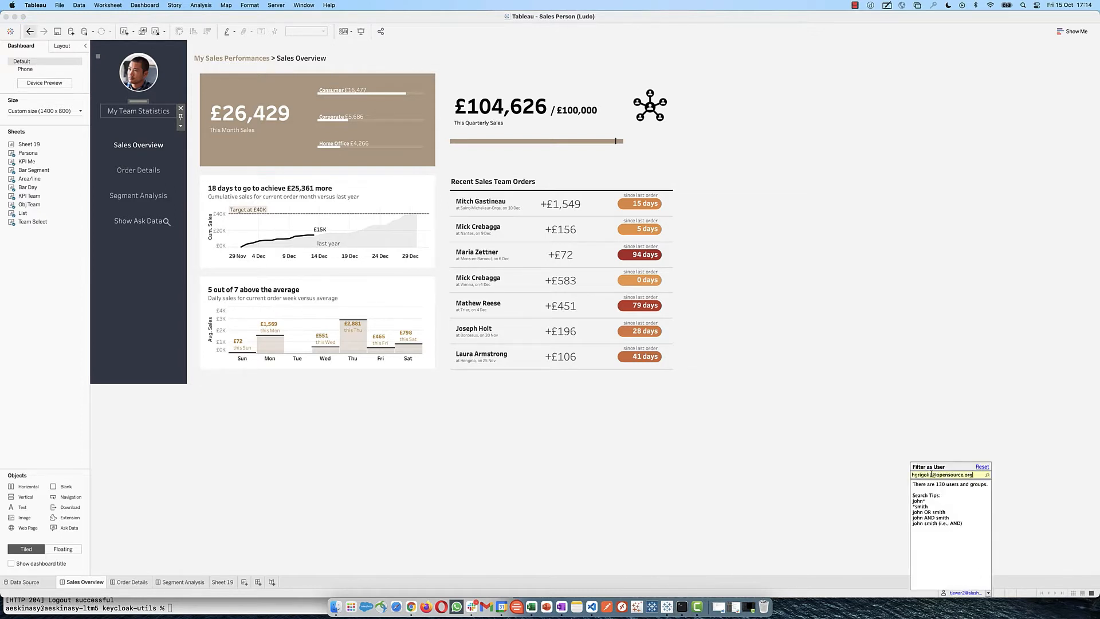
pyautogui.click(951, 491)
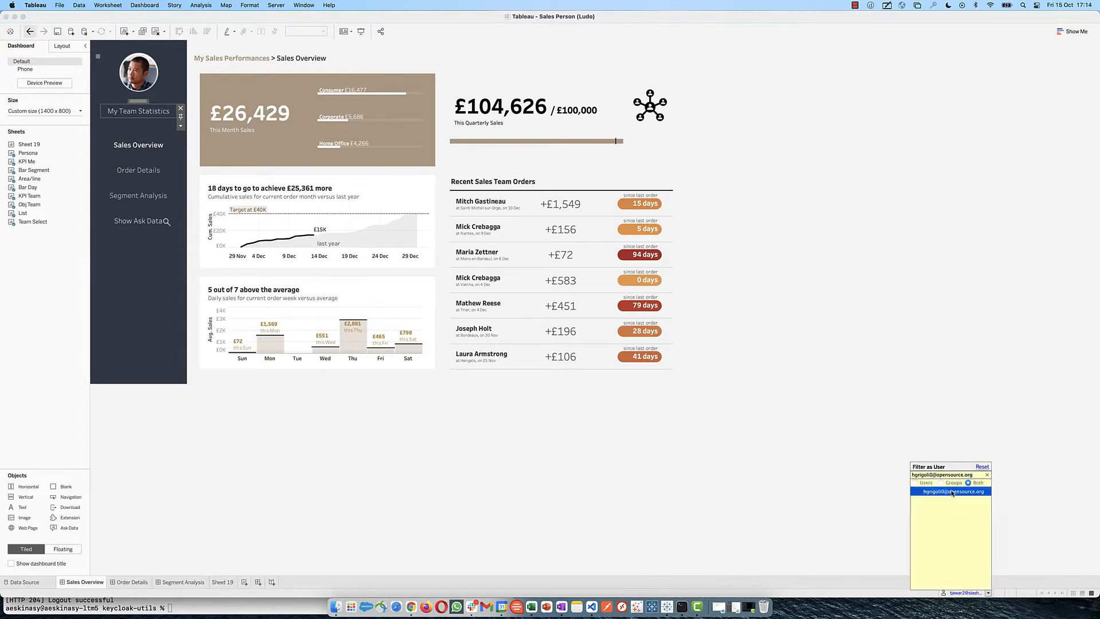
pyautogui.click(633, 329)
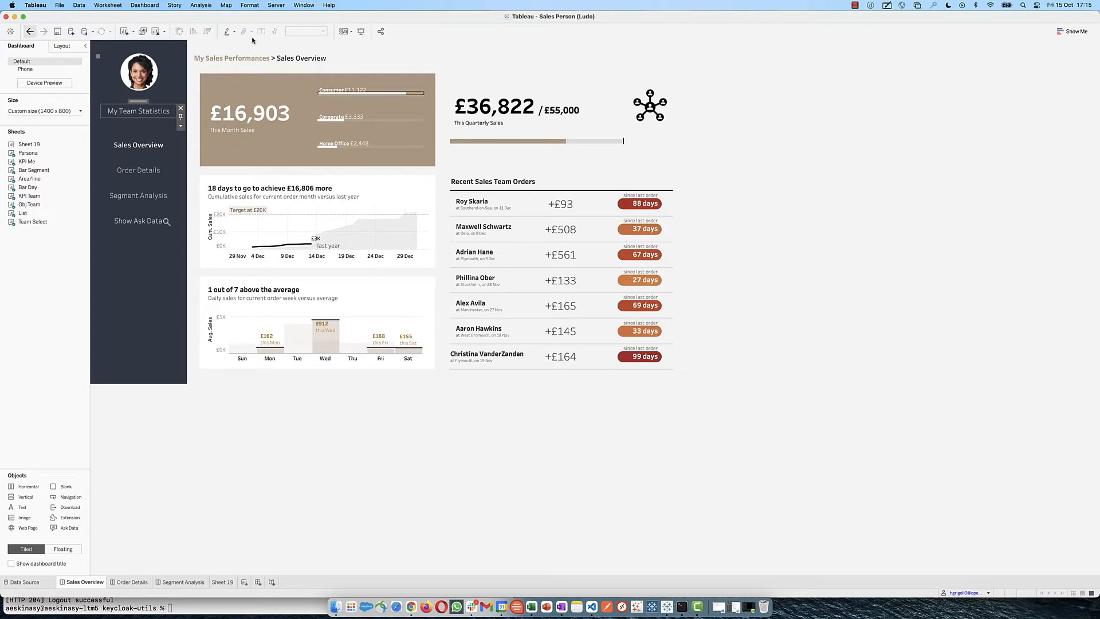
pyautogui.click(274, 6)
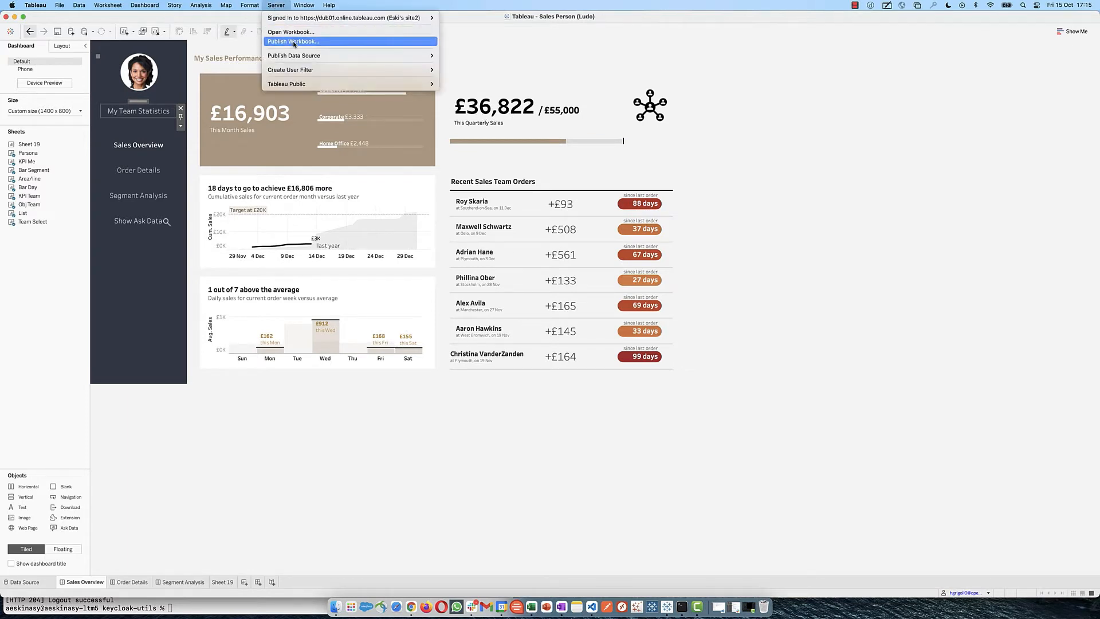
# Publish Sales Person (Ludo) with TeamNorth-member thumbnails and sheets as tabs, overwriting the existing workbook.
pyautogui.click(295, 43)
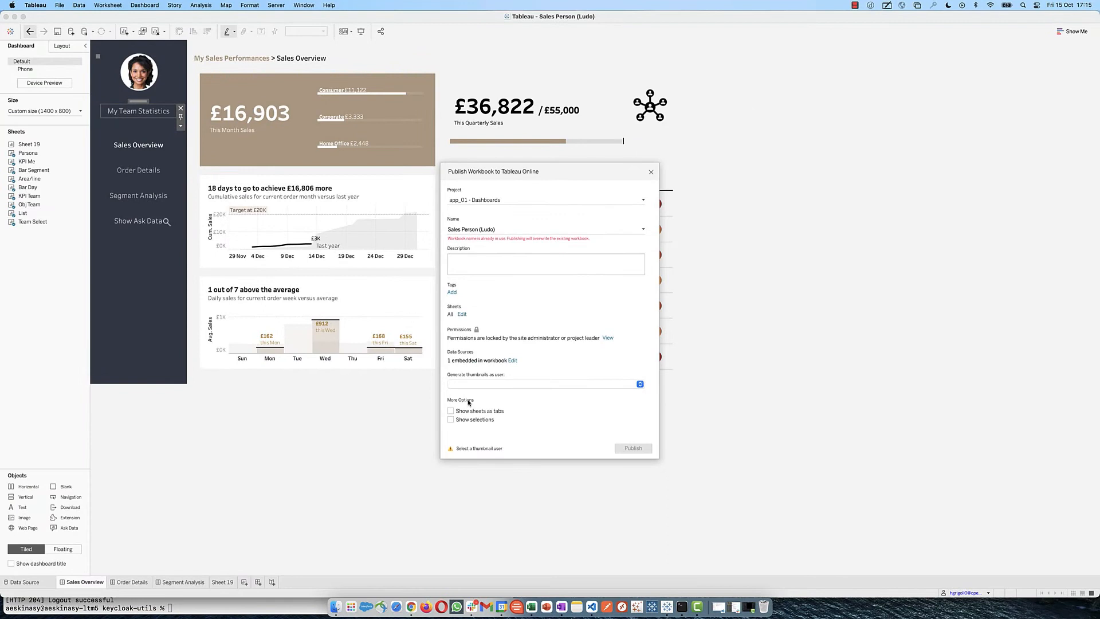
pyautogui.click(492, 383)
pyautogui.press('super+v')
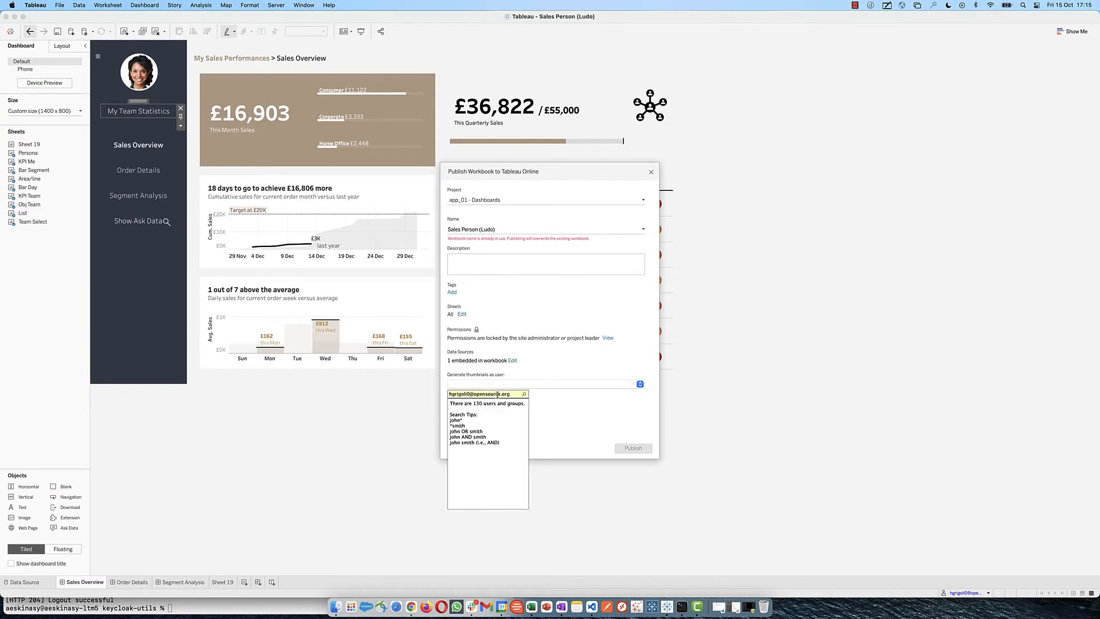
pyautogui.press('Return')
pyautogui.click(490, 412)
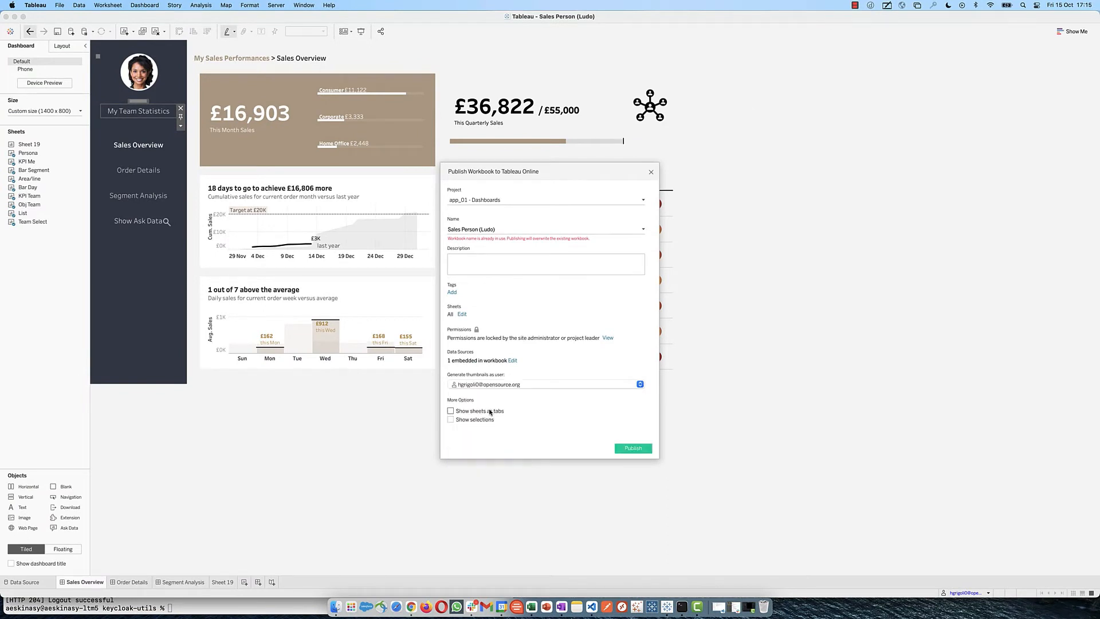
pyautogui.click(450, 411)
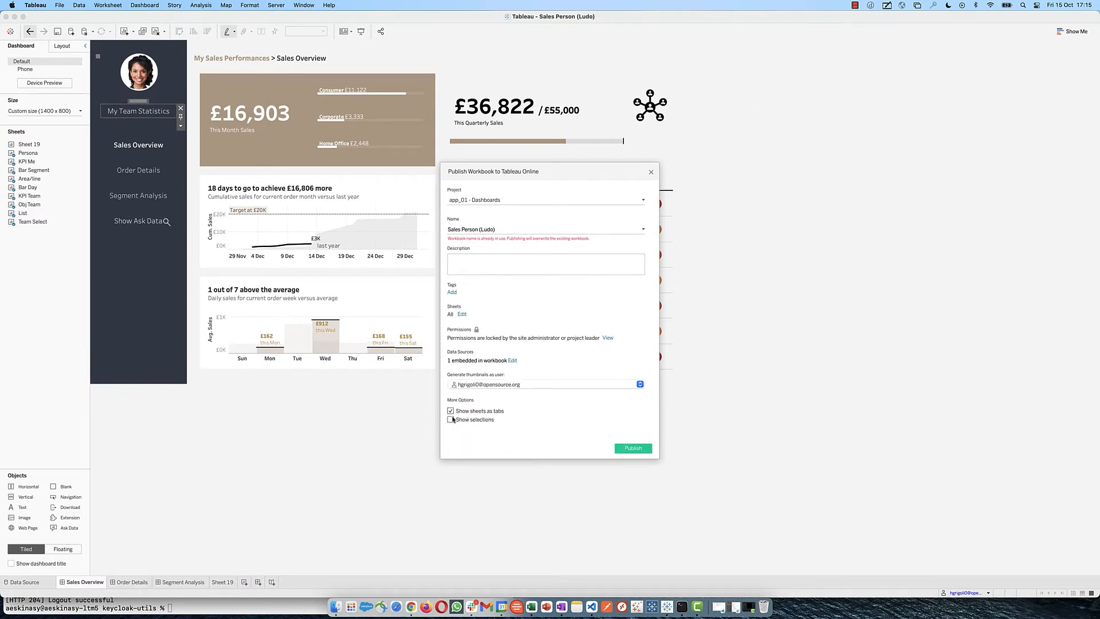
pyautogui.click(633, 448)
pyautogui.click(614, 324)
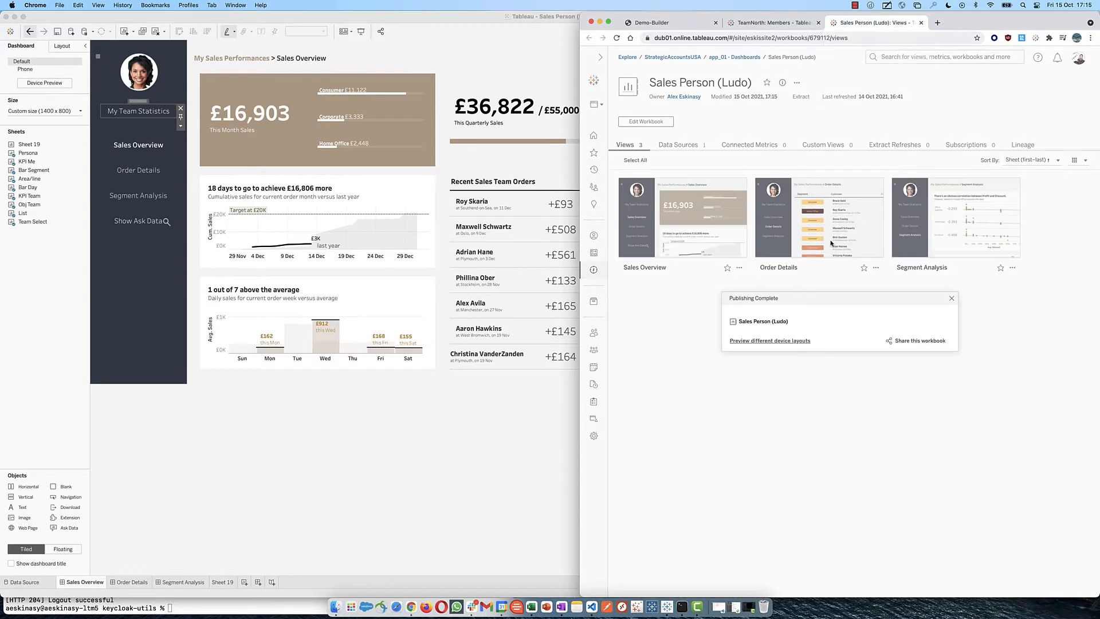
# Dismiss the publishing confirmation and sign out of Tableau Online.
pyautogui.click(952, 297)
pyautogui.moveTo(672, 216)
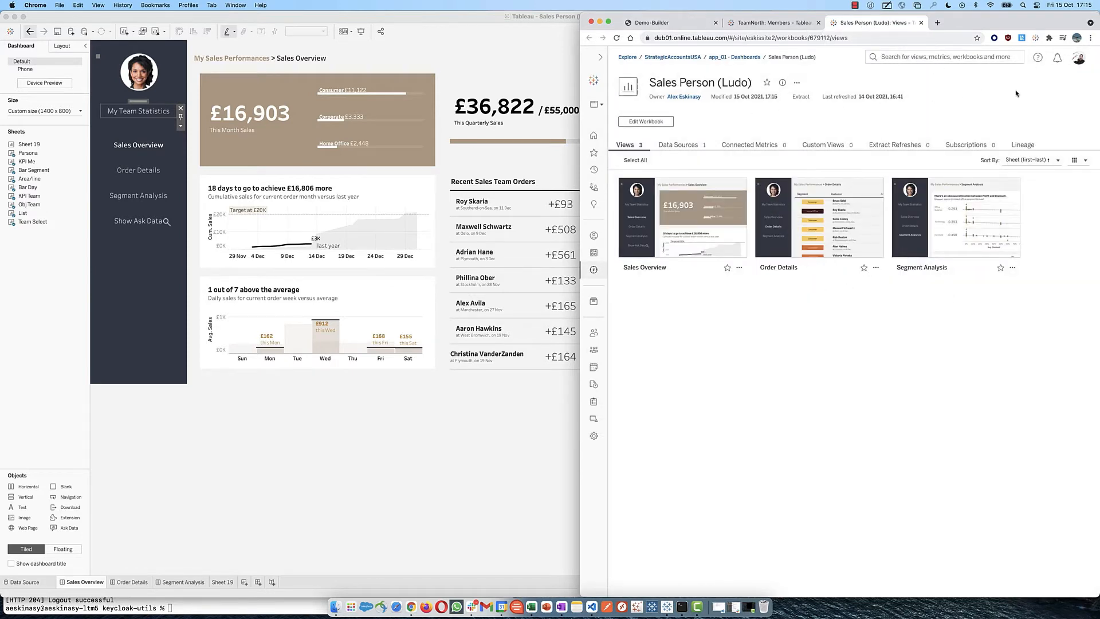
pyautogui.click(1079, 60)
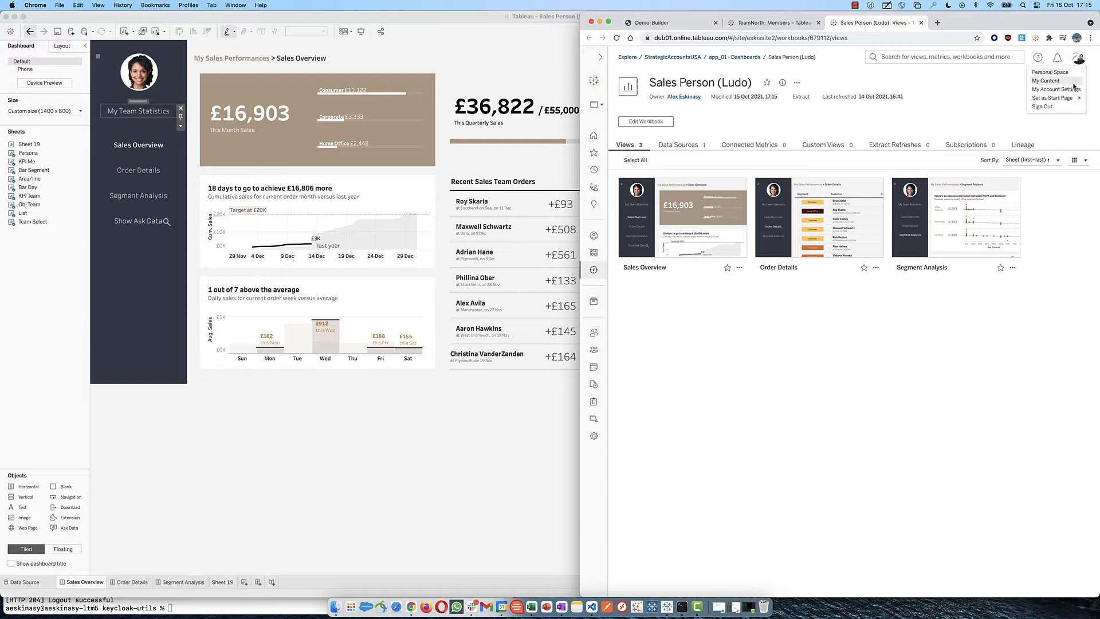
pyautogui.click(1057, 106)
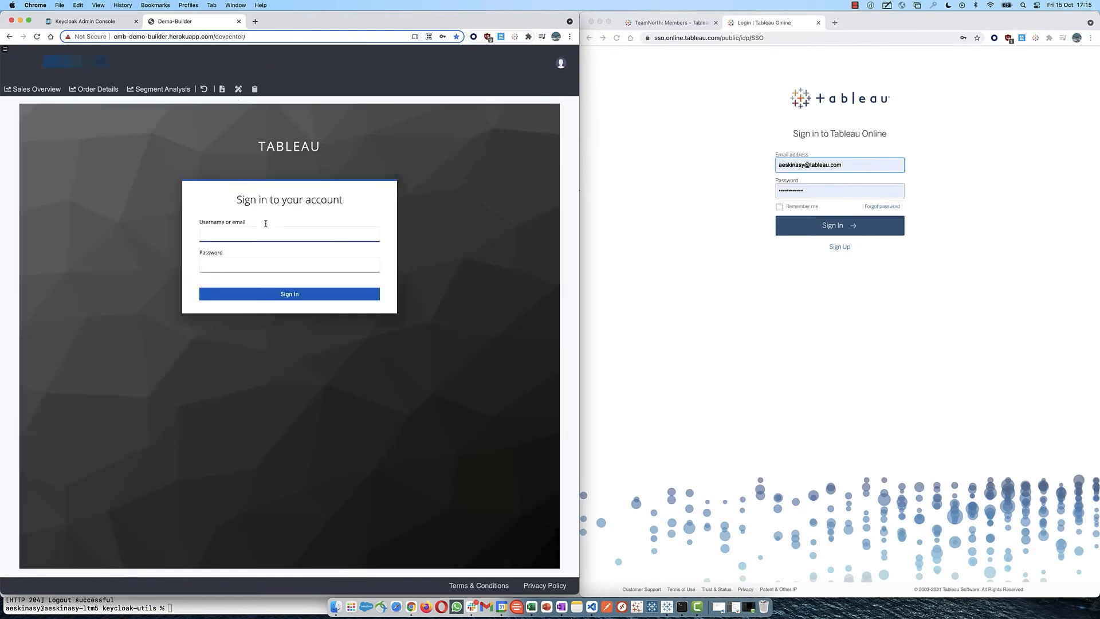
# Move the EntitlementsTable workbook window aside so the portal sign-in form is visible.
pyautogui.click(268, 232)
pyautogui.click(531, 607)
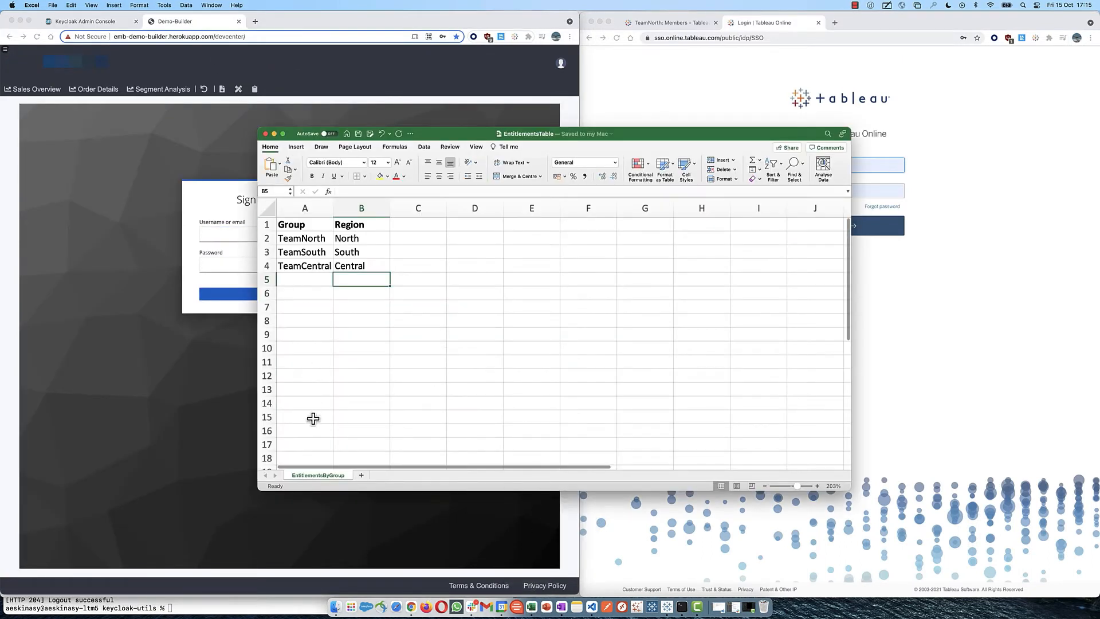
pyautogui.moveTo(406, 135); pyautogui.dragTo(540, 138)
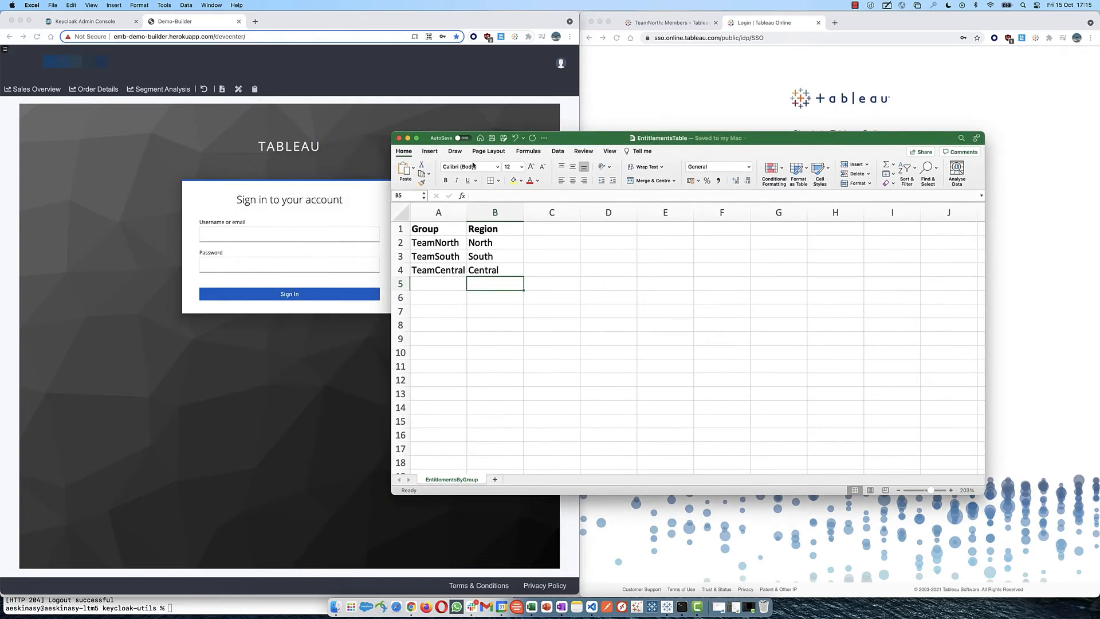
pyautogui.click(404, 153)
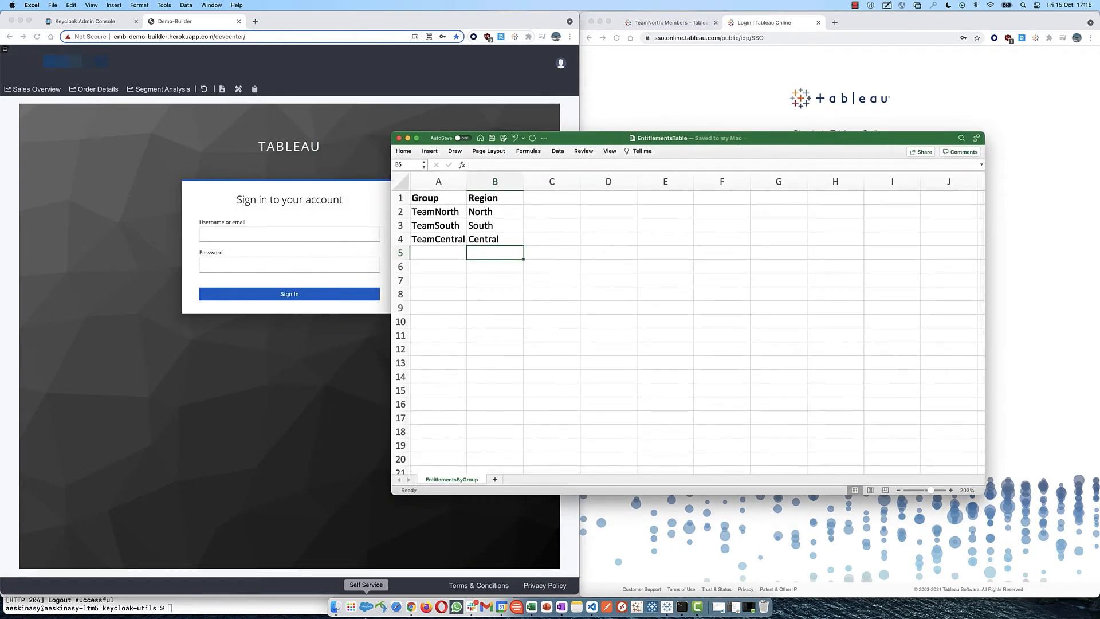
# Open mock_users_100_groups.csv in Excel and copy the first user's email from C1.
pyautogui.click(335, 607)
pyautogui.doubleClick(481, 278)
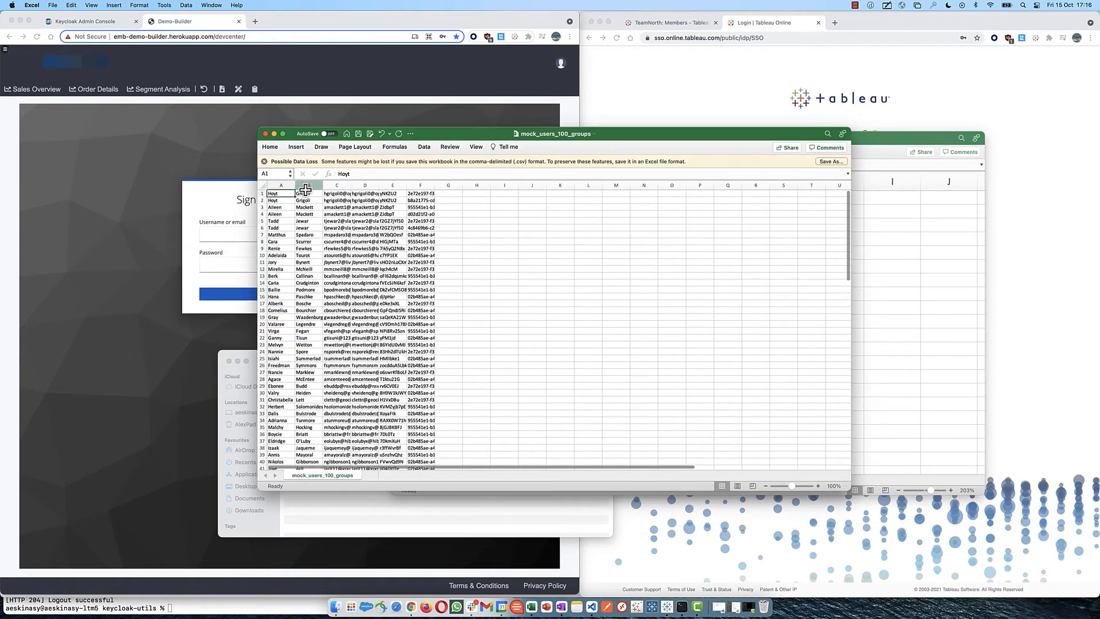
pyautogui.click(336, 193)
pyautogui.press('super+c')
pyautogui.click(229, 234)
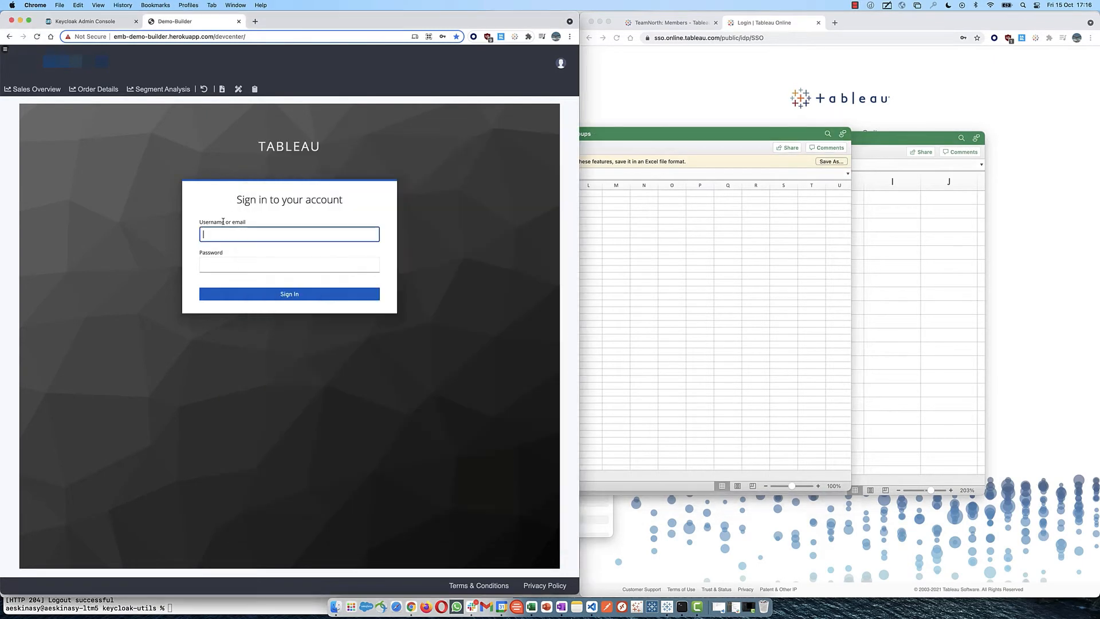
# Sign in to the portal as the first test user with the copied email and password.
pyautogui.press('super+v')
pyautogui.click(244, 263)
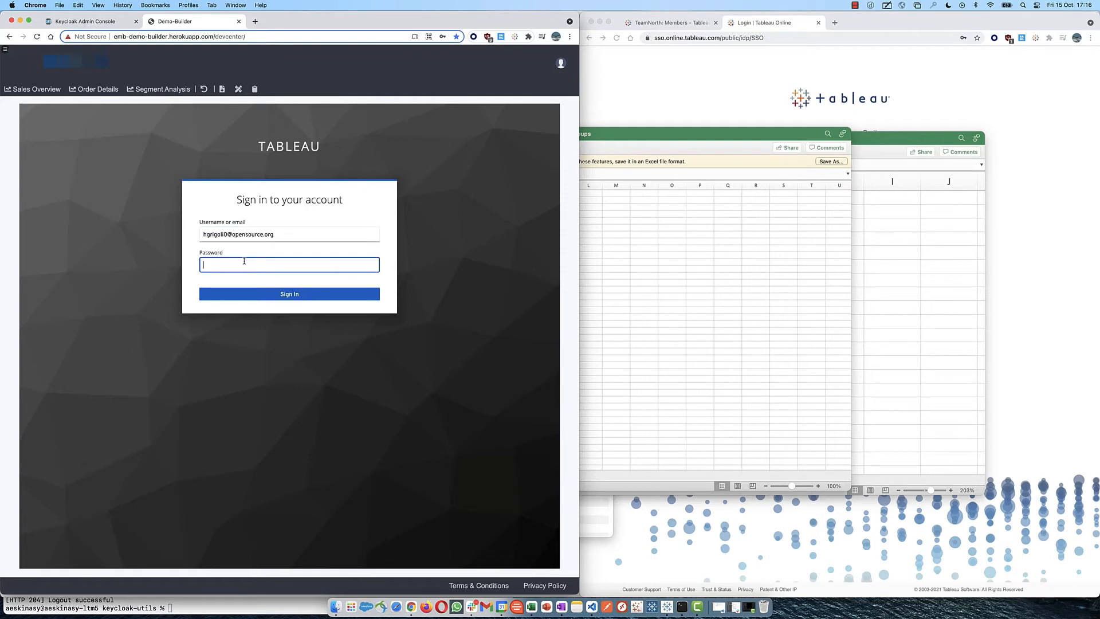
pyautogui.press('Return')
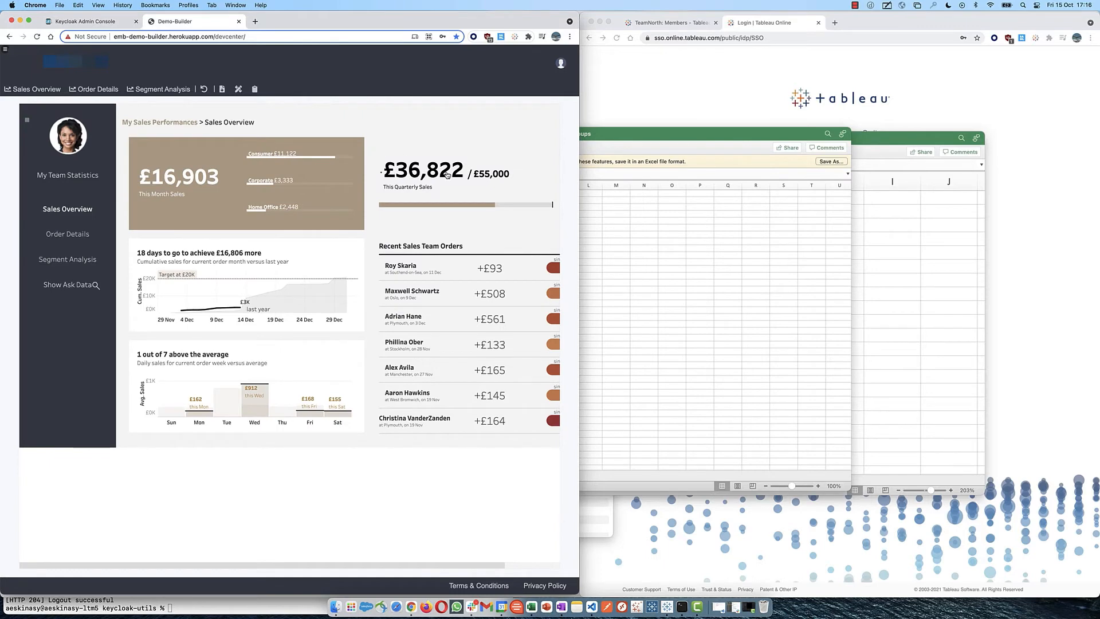
# Place Tableau Desktop beside the portal to compare £16,903 this month and £36,822 this quarter.
pyautogui.click(666, 611)
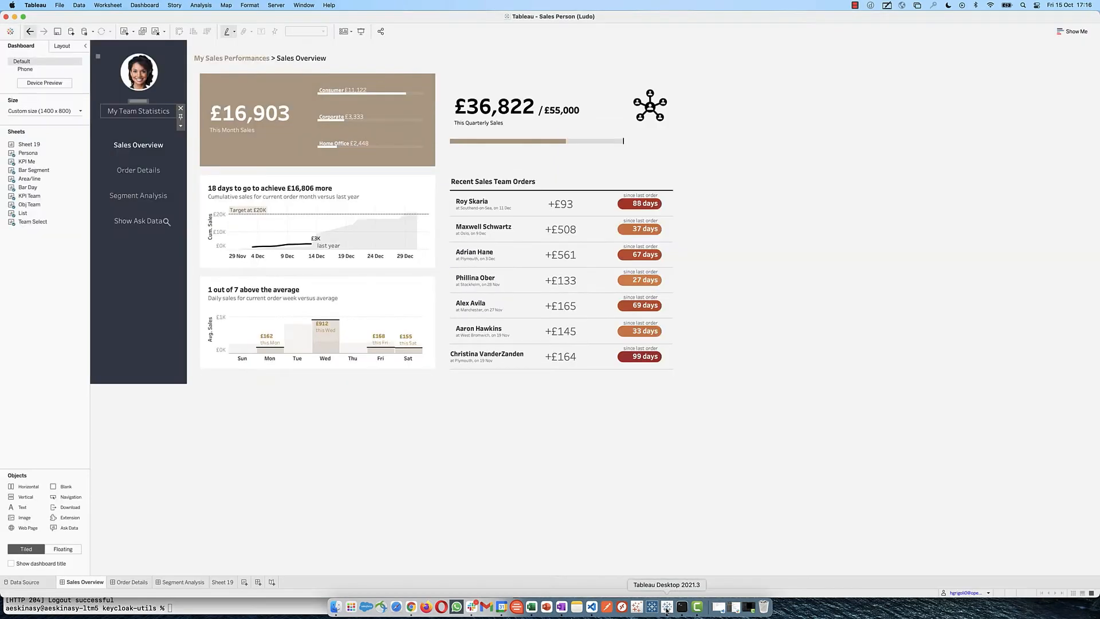
pyautogui.moveTo(424, 24); pyautogui.dragTo(860, 233)
pyautogui.click(304, 31)
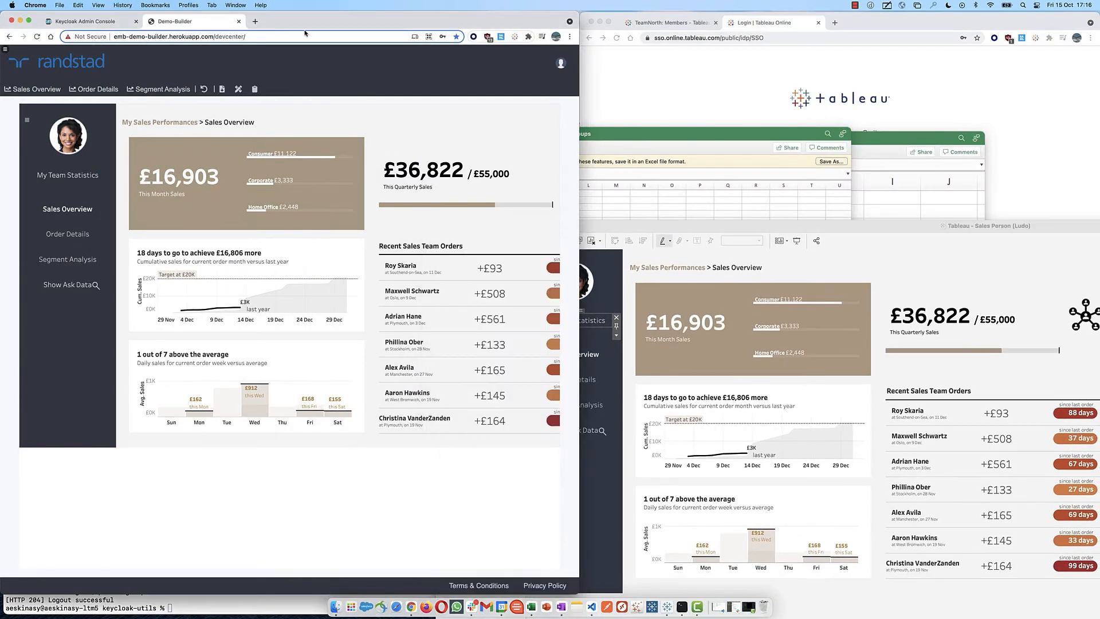
pyautogui.click(765, 26)
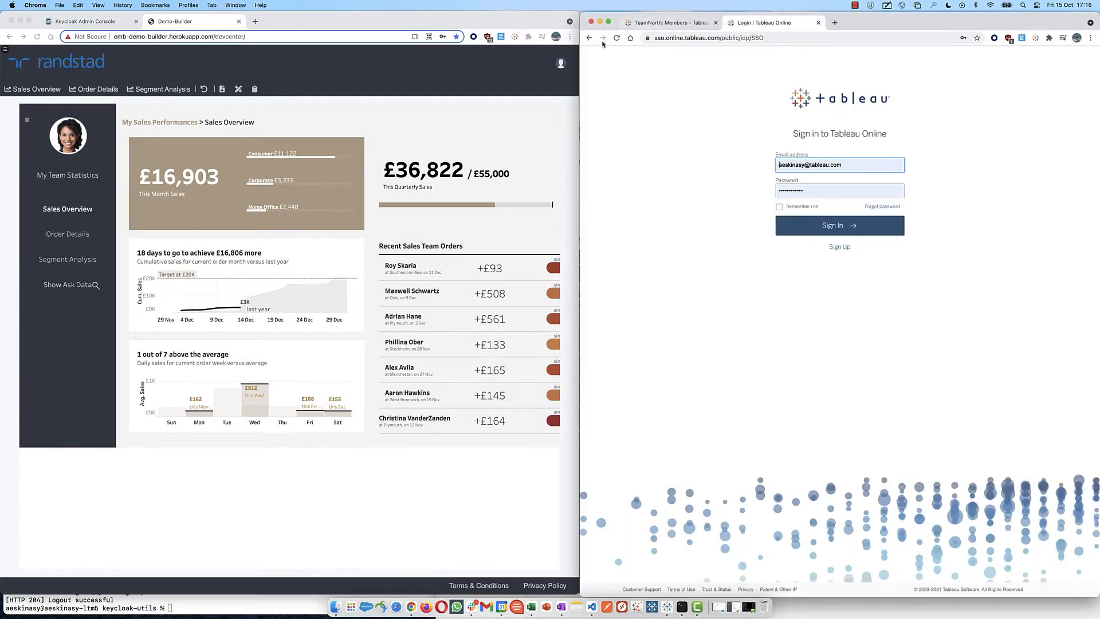
# Reload Tableau Online and sign out of the administrator account from the avatar menu.
pyautogui.click(616, 38)
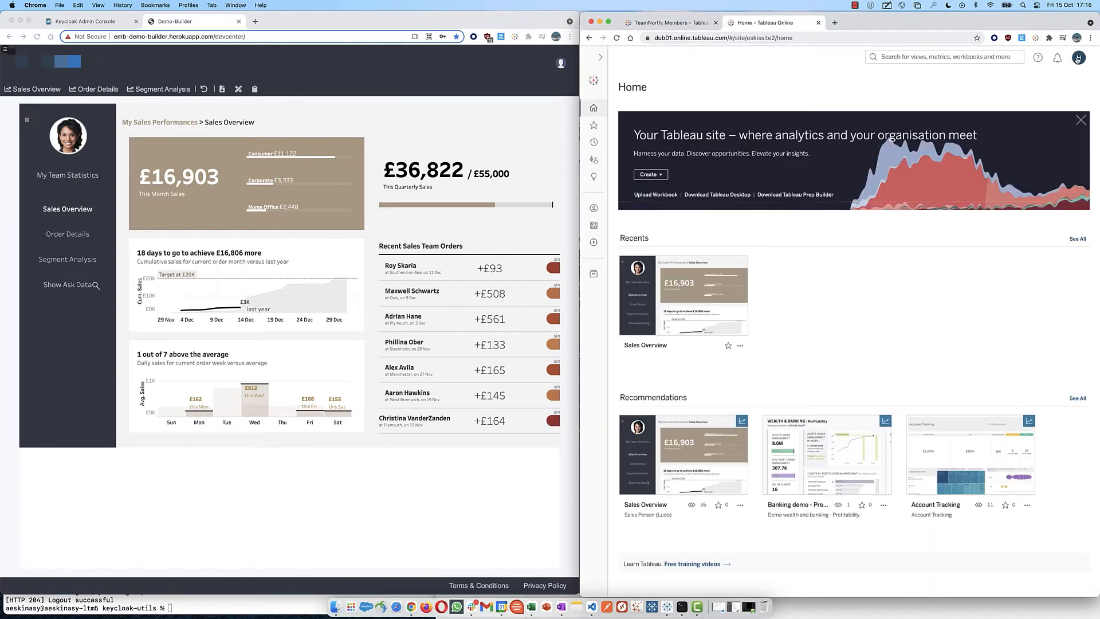
pyautogui.click(1077, 59)
pyautogui.click(1050, 104)
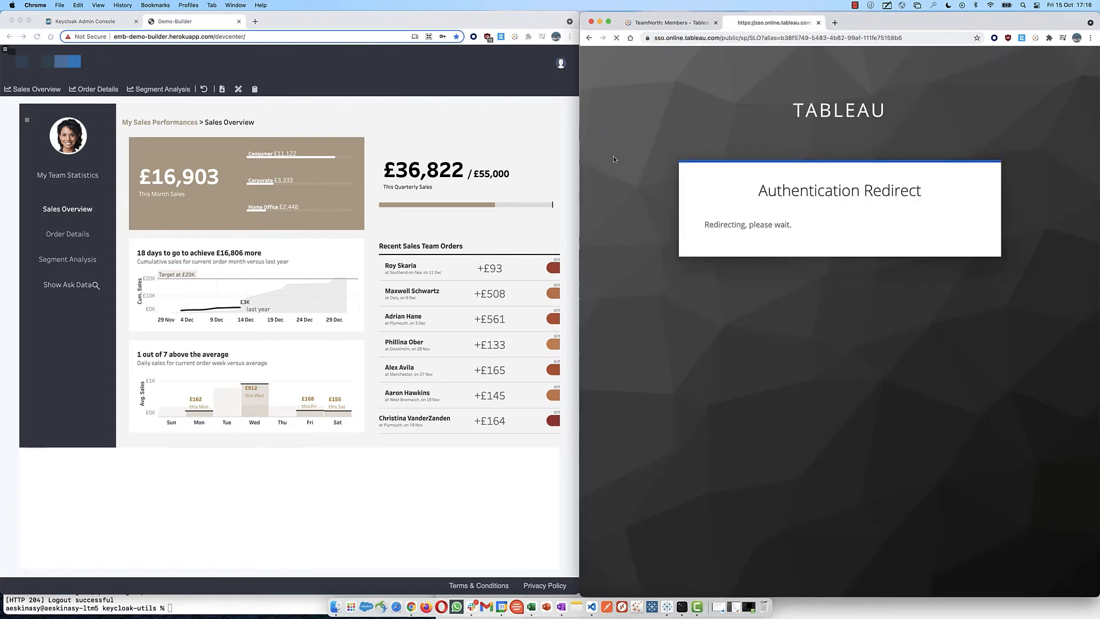
pyautogui.click(531, 606)
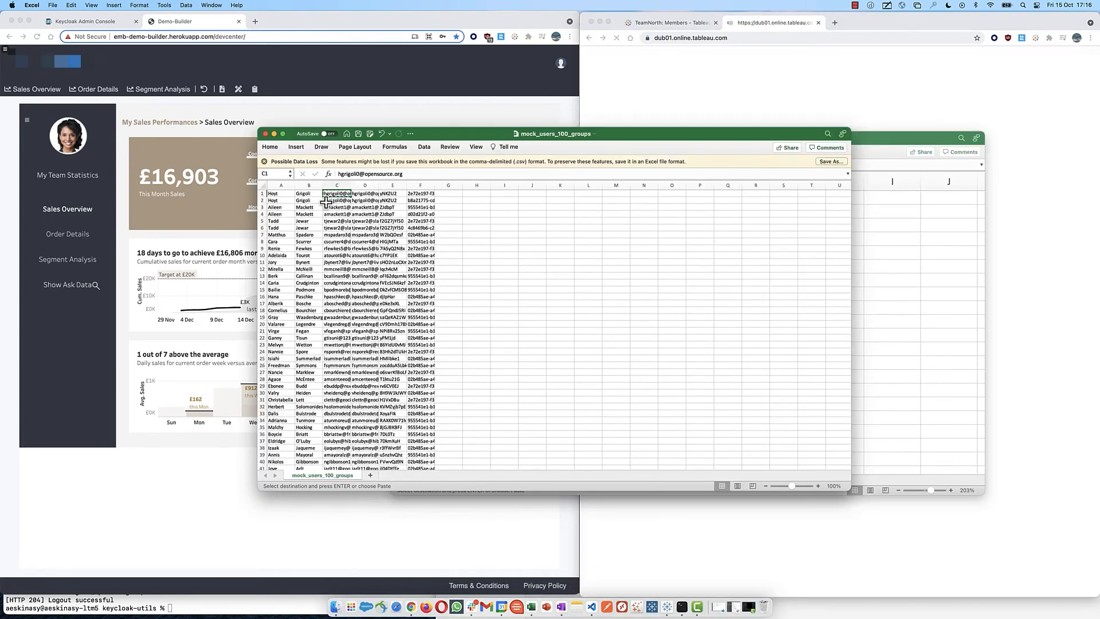
pyautogui.click(359, 67)
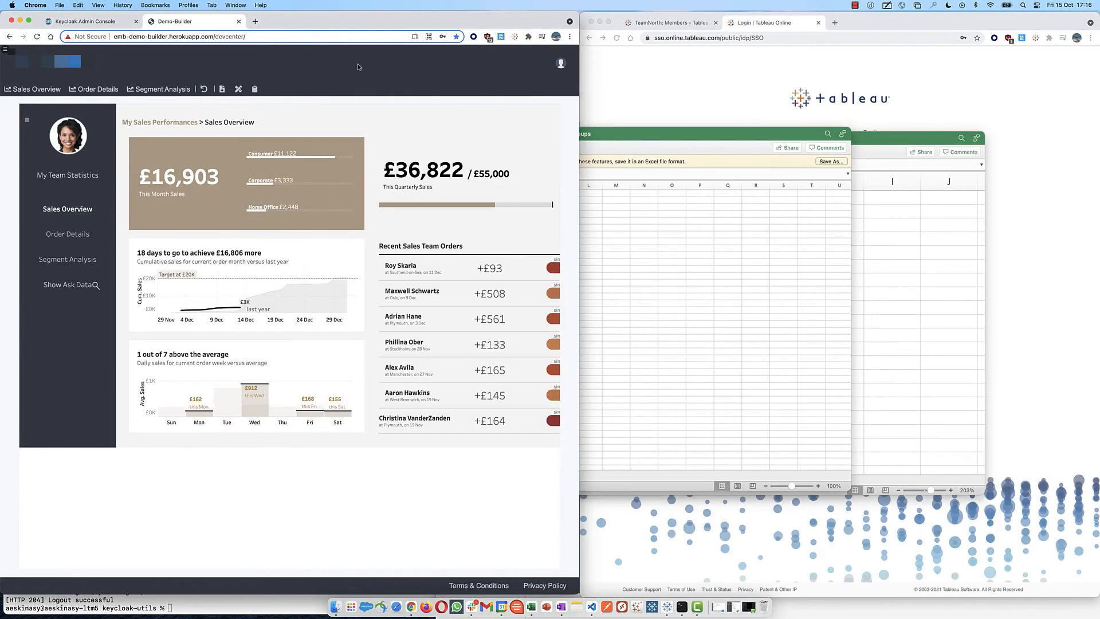
# Reload the Demo-Builder portal to sign out the first user and hide its side panel.
pyautogui.click(36, 36)
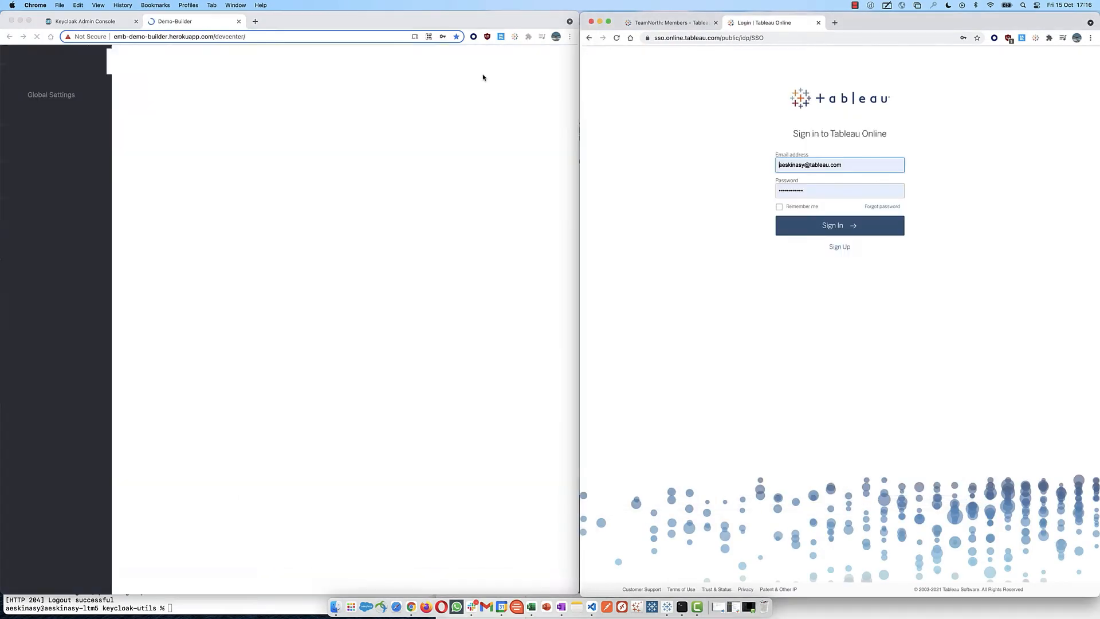
pyautogui.click(483, 78)
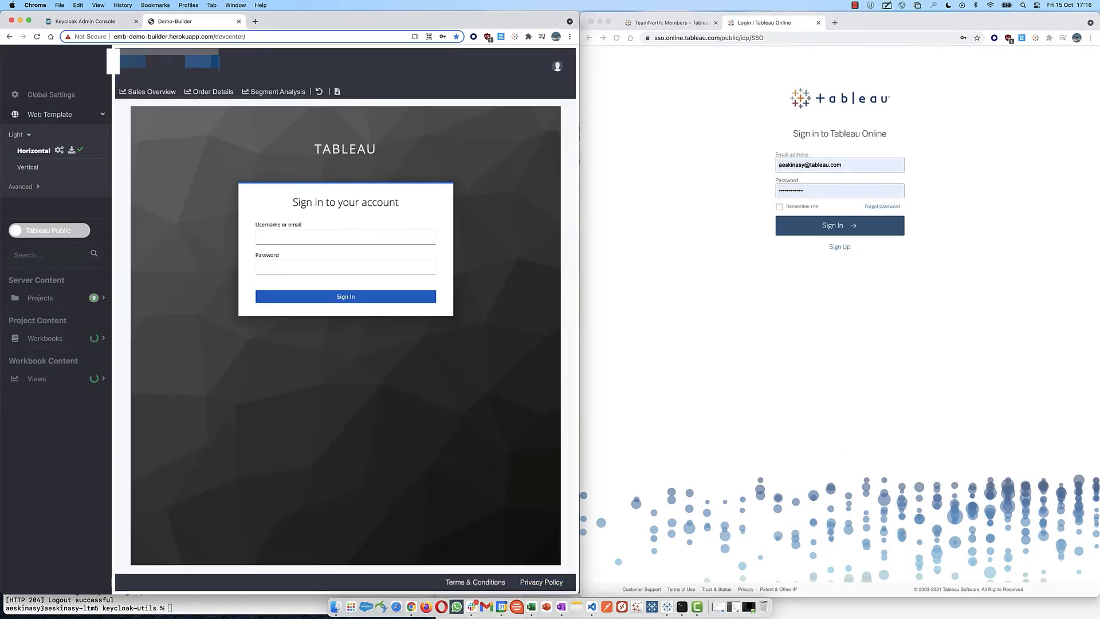
pyautogui.click(9, 61)
# Attempt sign-in with the next test user's pasted email and a password.
pyautogui.click(249, 232)
pyautogui.press('super+v')
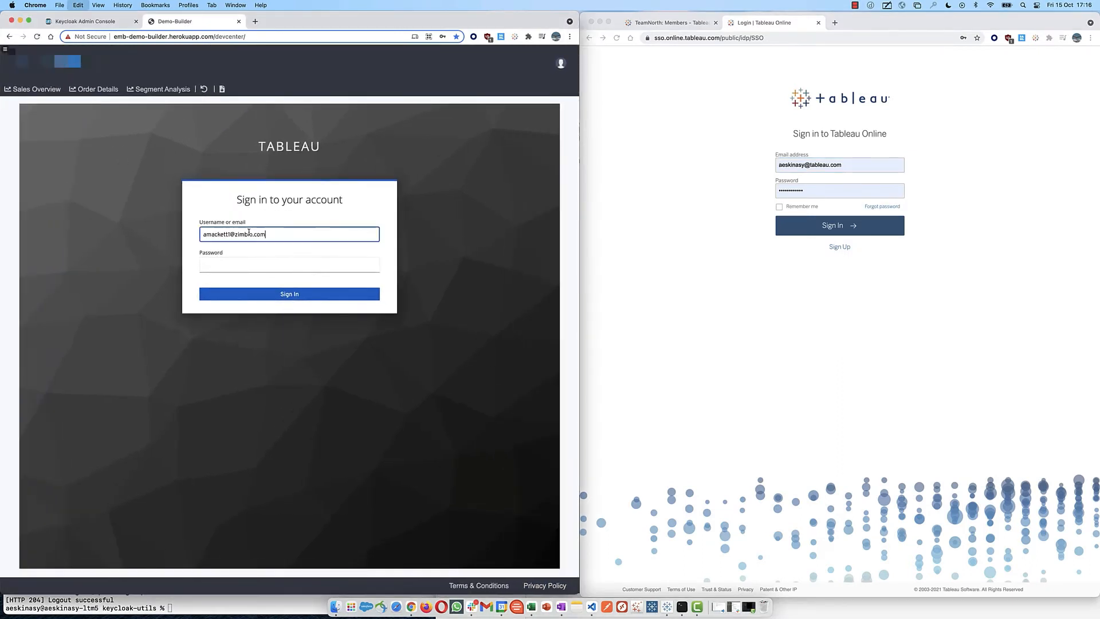
pyautogui.click(272, 263)
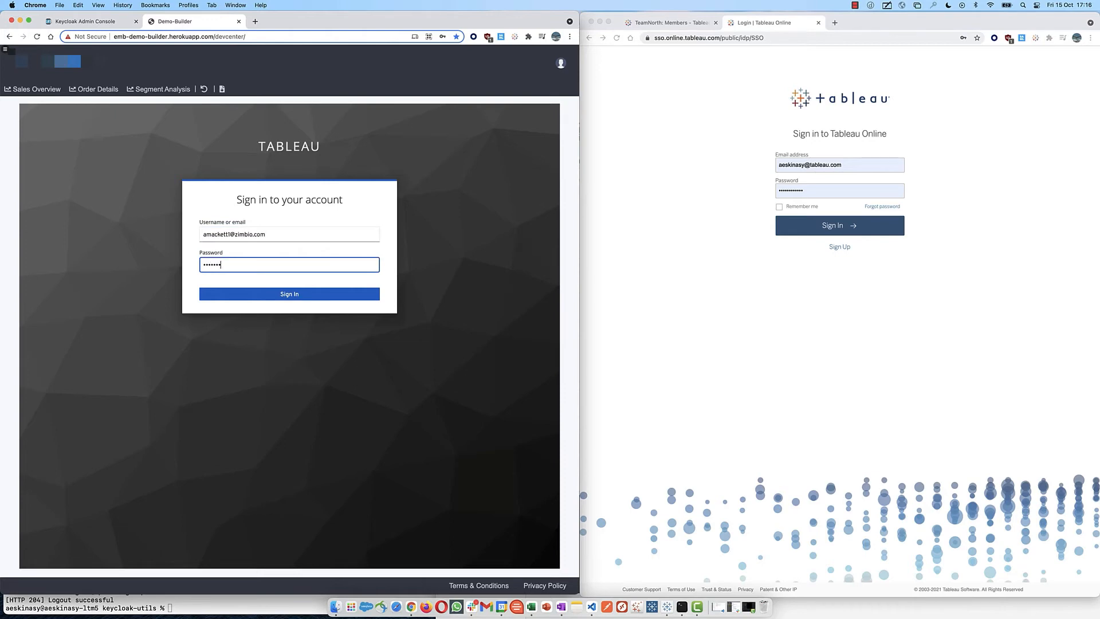
pyautogui.press('Return')
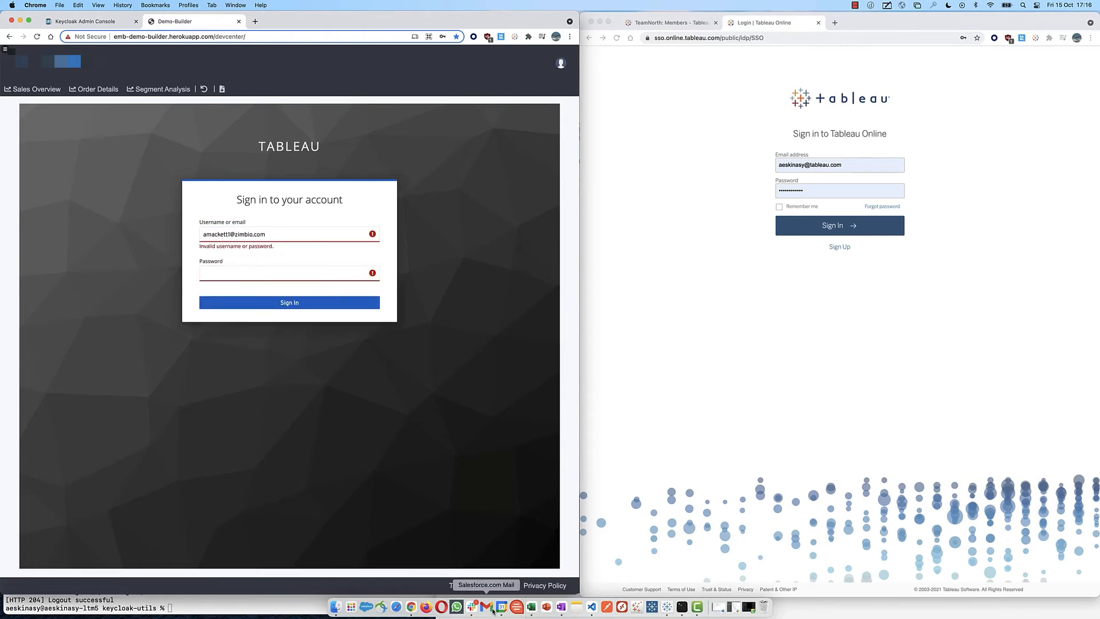
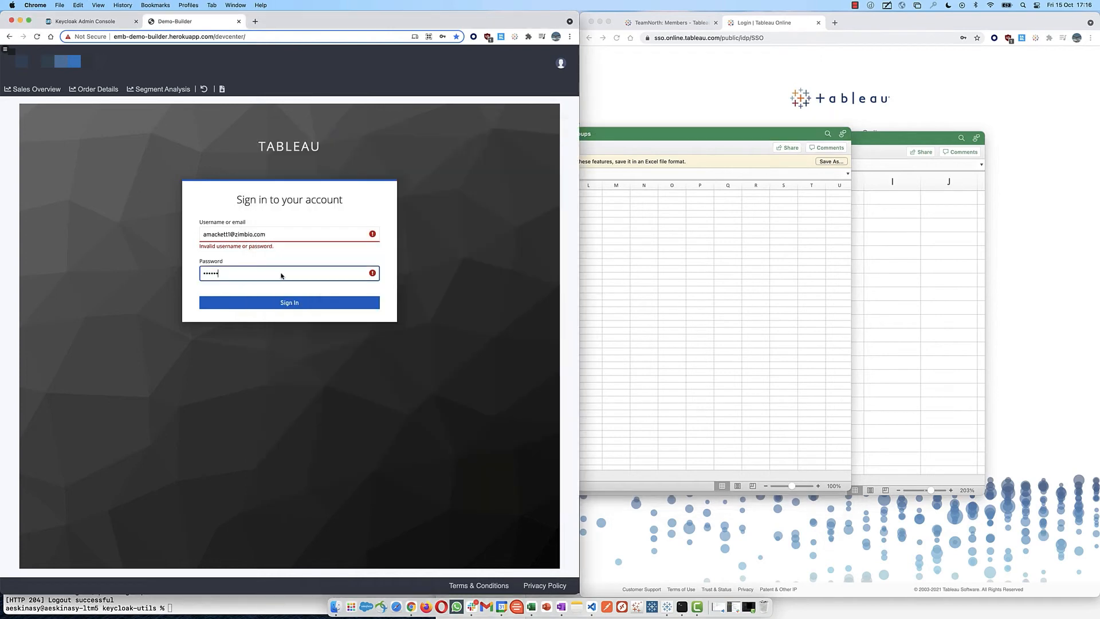
# Submit the sign-in, set and confirm a new password, and dismiss Chrome's save-password prompt.
pyautogui.press('Return')
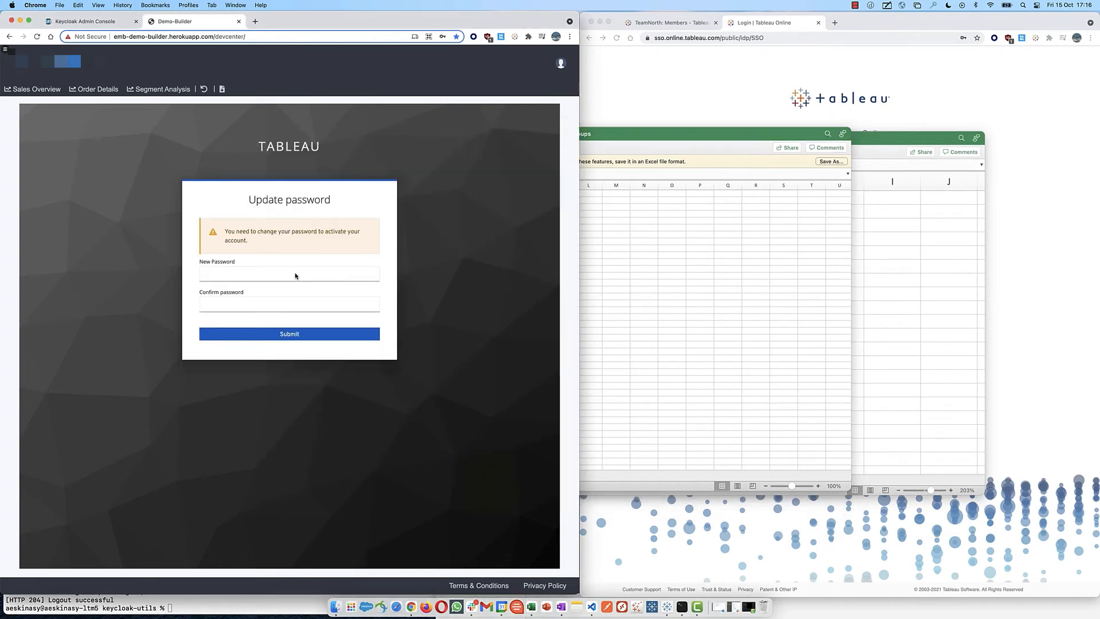
pyautogui.click(267, 275)
pyautogui.write('•')
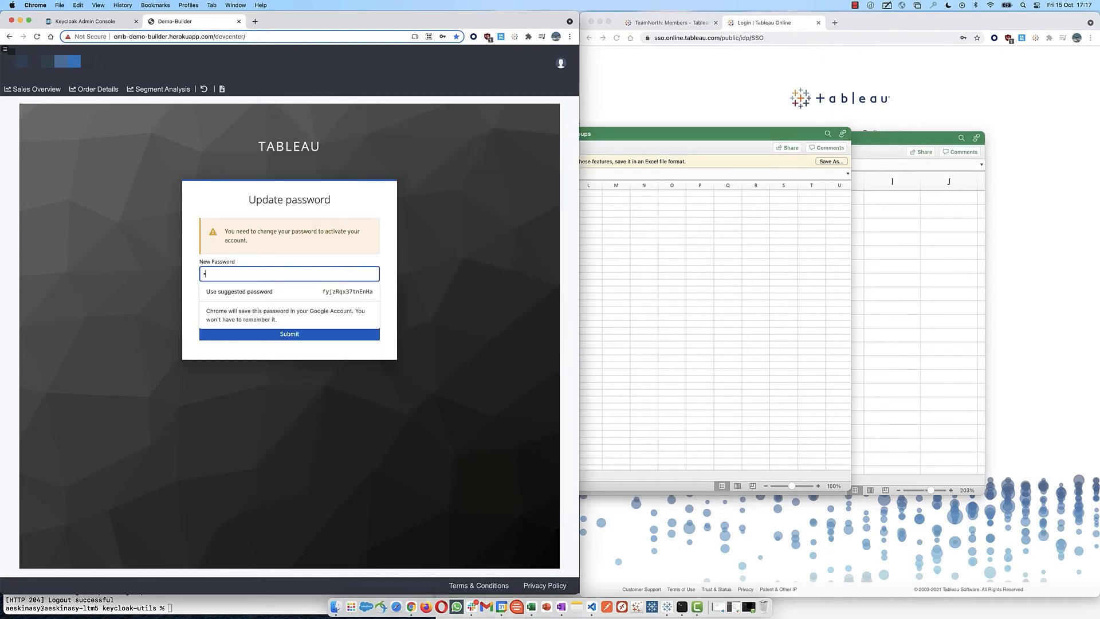
pyautogui.write('•••••••')
pyautogui.press('Tab')
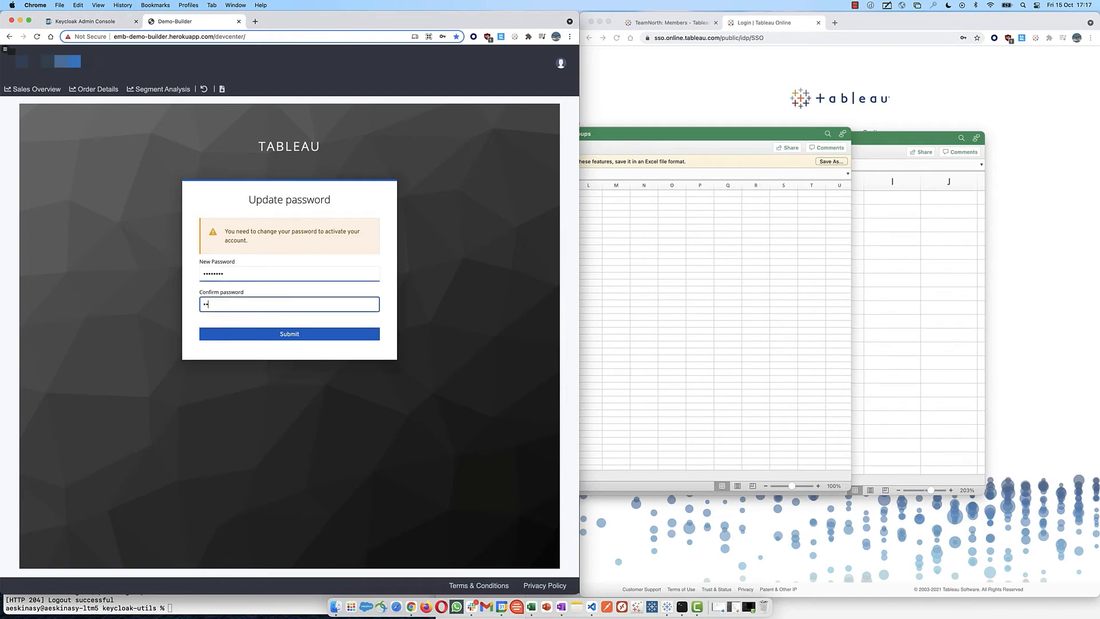
pyautogui.write('••••••••')
pyautogui.press('Return')
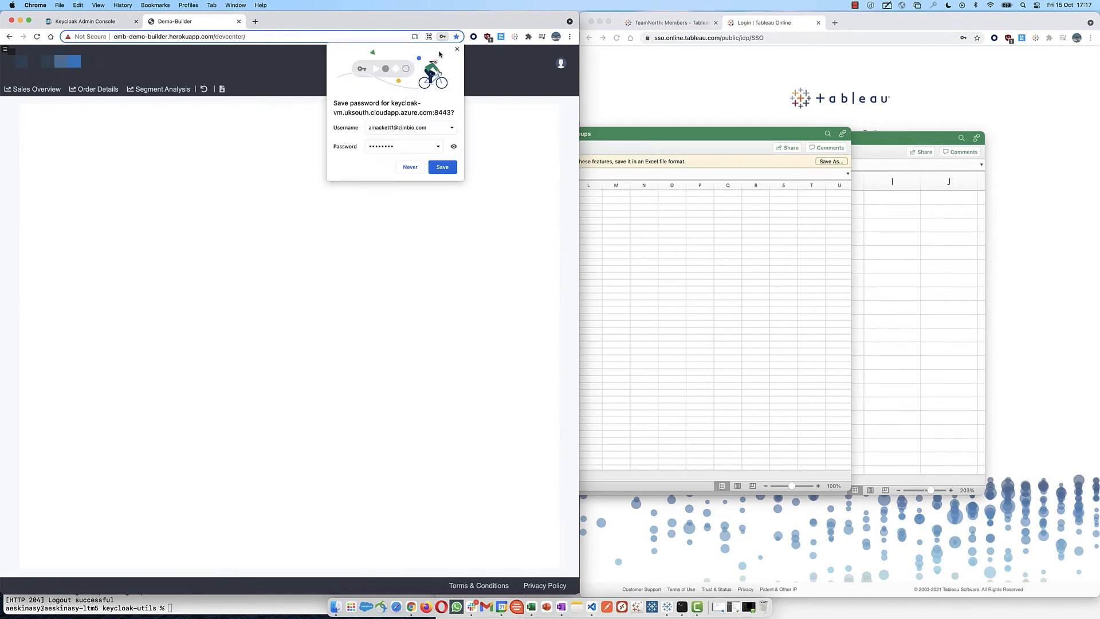
pyautogui.click(452, 49)
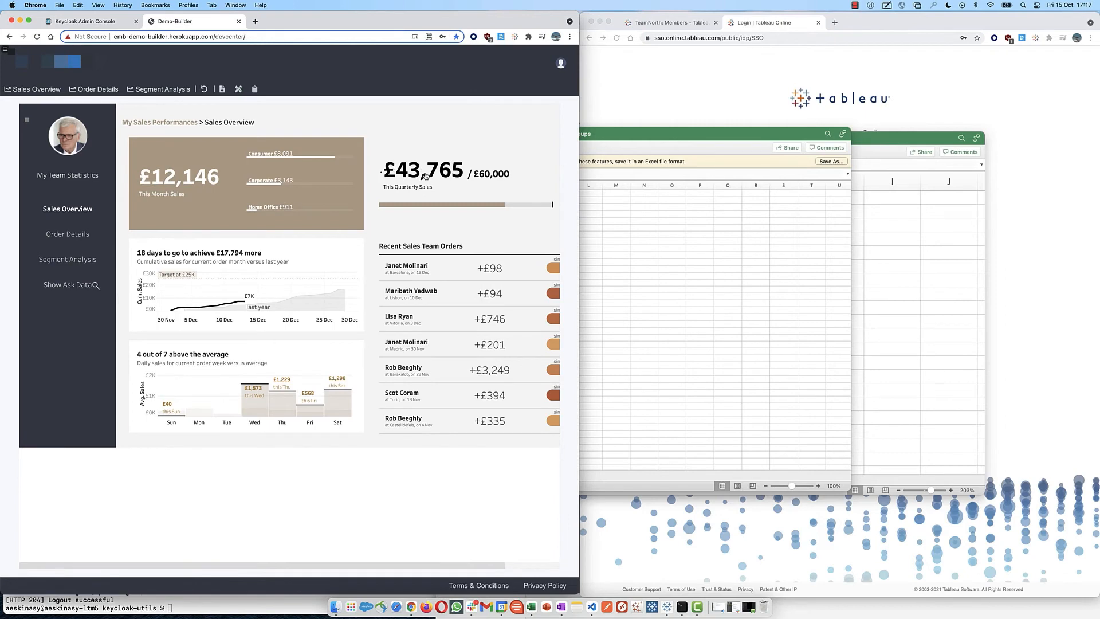
# Bring Tableau Desktop forward, reposition its window, and open the Filter as User picker.
pyautogui.click(667, 607)
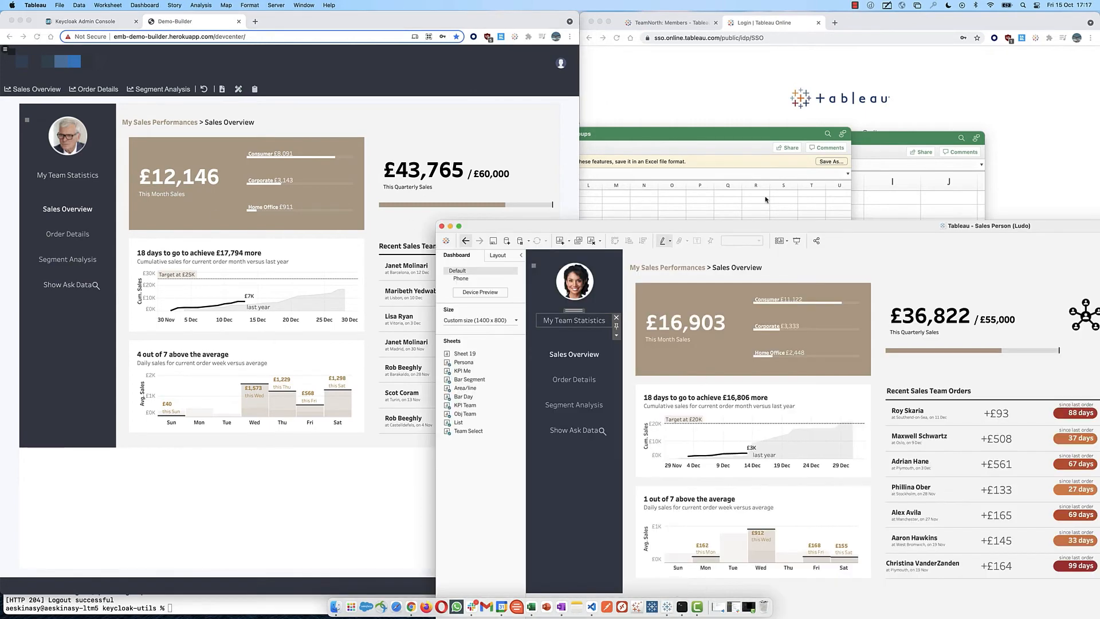
pyautogui.moveTo(777, 222); pyautogui.dragTo(436, 23)
pyautogui.click(1076, 598)
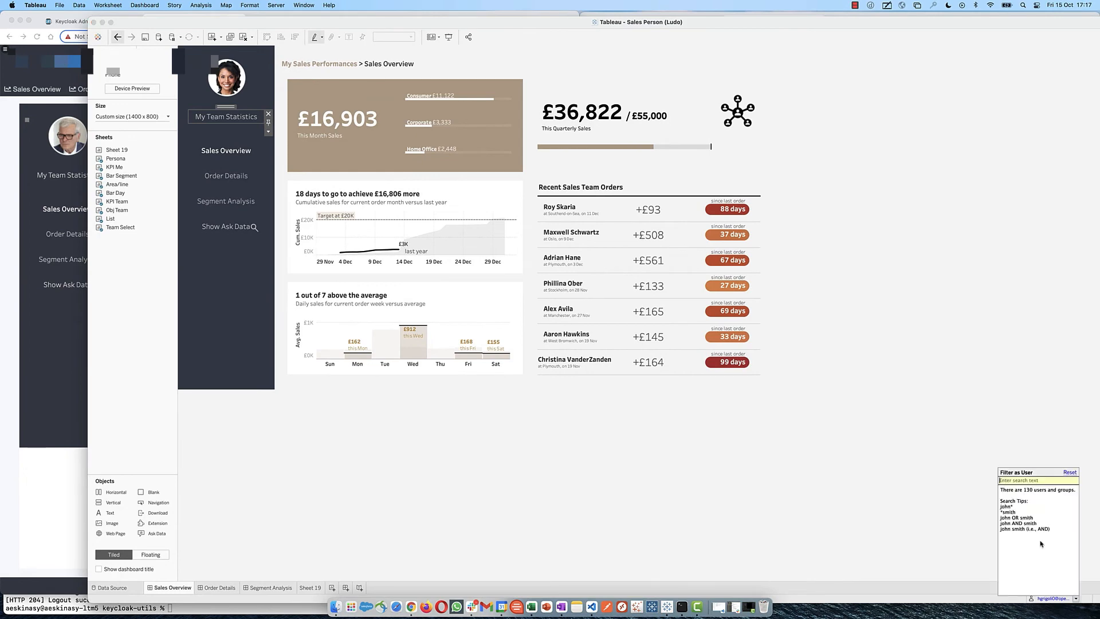
pyautogui.write('ZjdbpT')
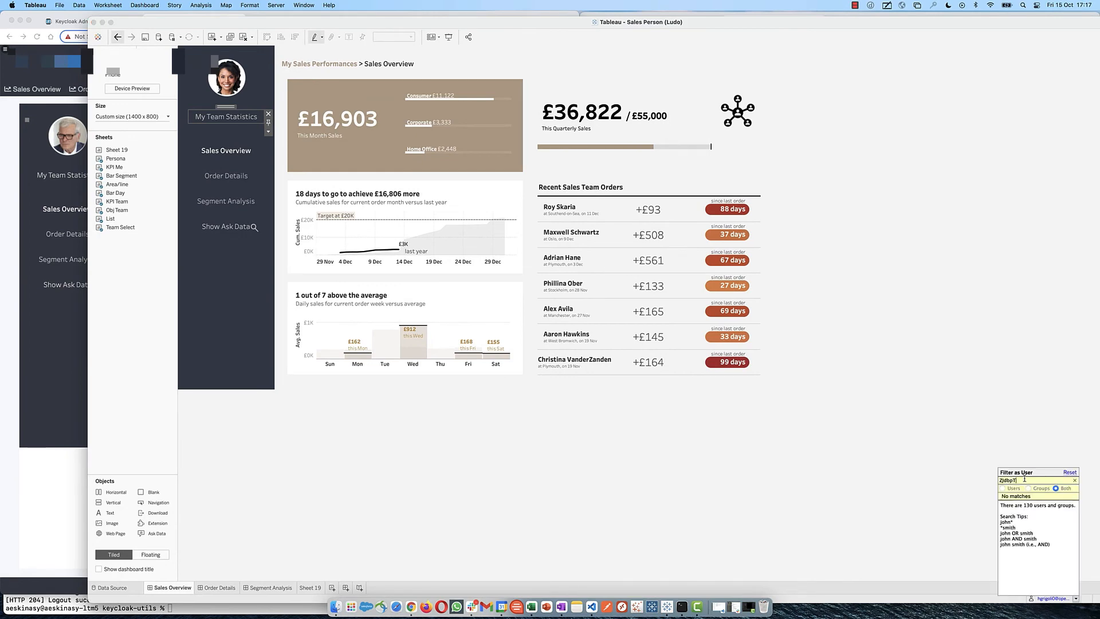
# Copy the portal user's e-mail from cell C3 of the user list spreadsheet.
pyautogui.press('super+h')
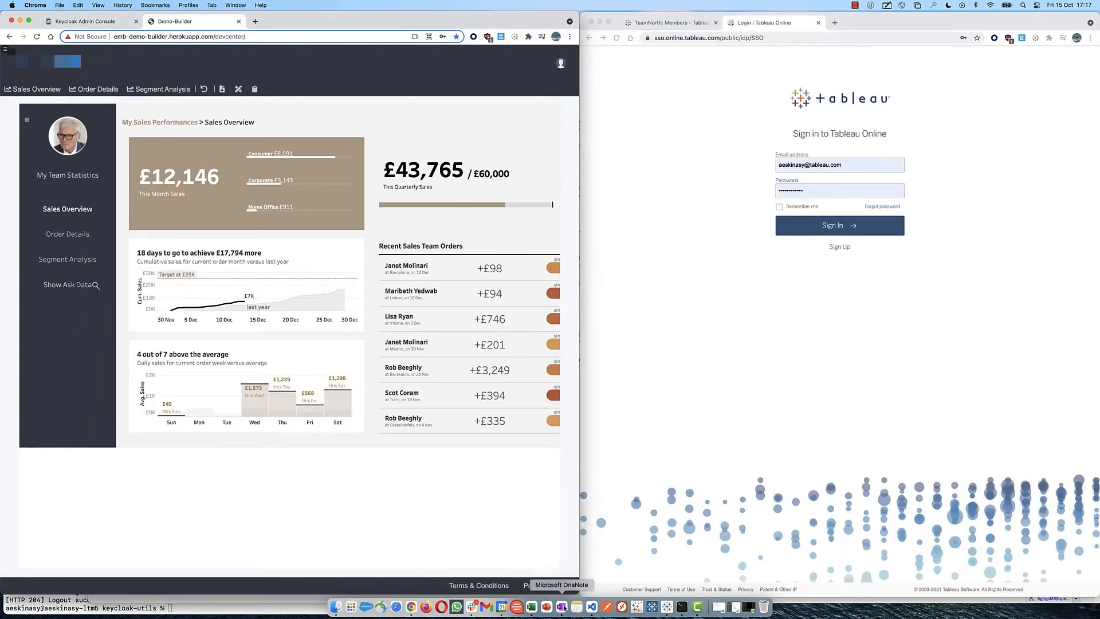
pyautogui.click(531, 606)
pyautogui.click(339, 207)
pyautogui.press('cmd+c')
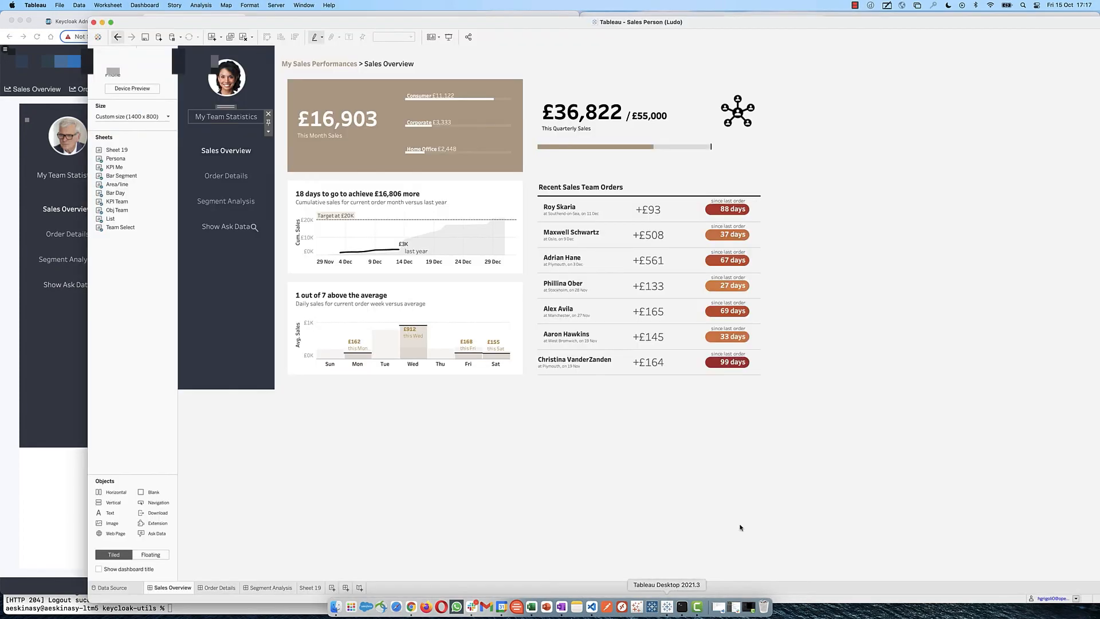
# Filter Tableau's Sales Overview as that user (£12,146) and place it beside the portal.
pyautogui.click(651, 606)
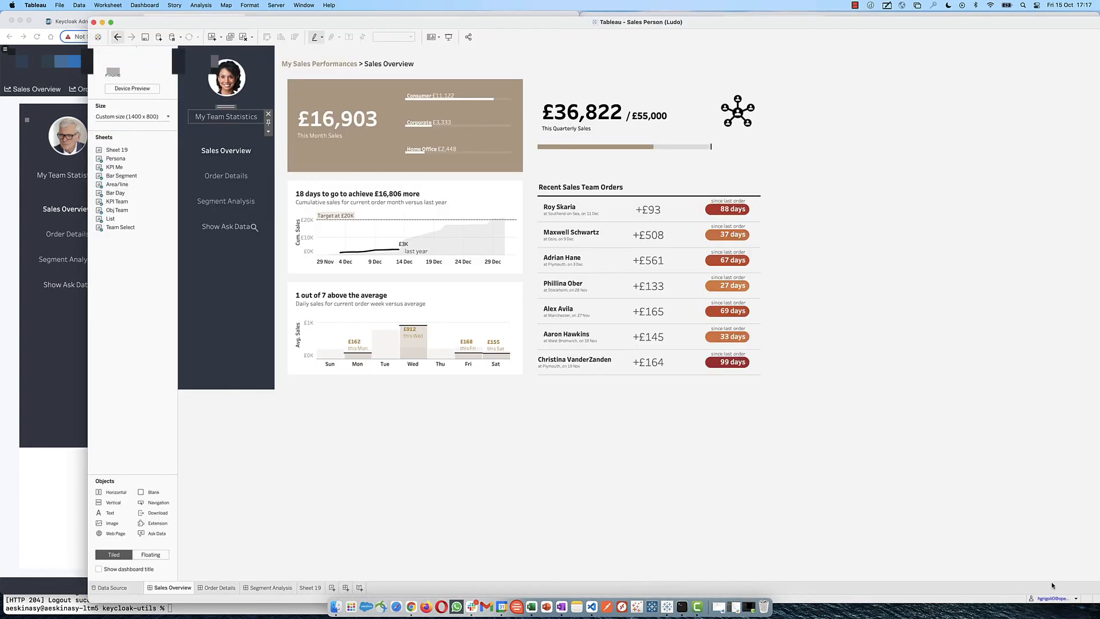
pyautogui.click(1075, 599)
pyautogui.click(1036, 480)
pyautogui.press('super+v')
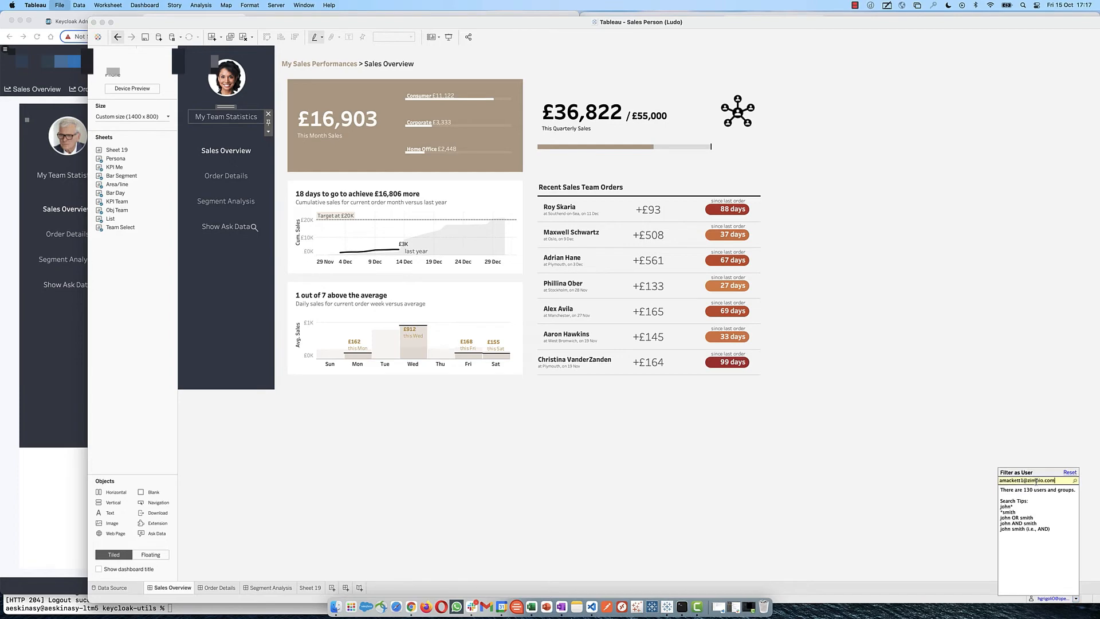
pyautogui.click(1030, 497)
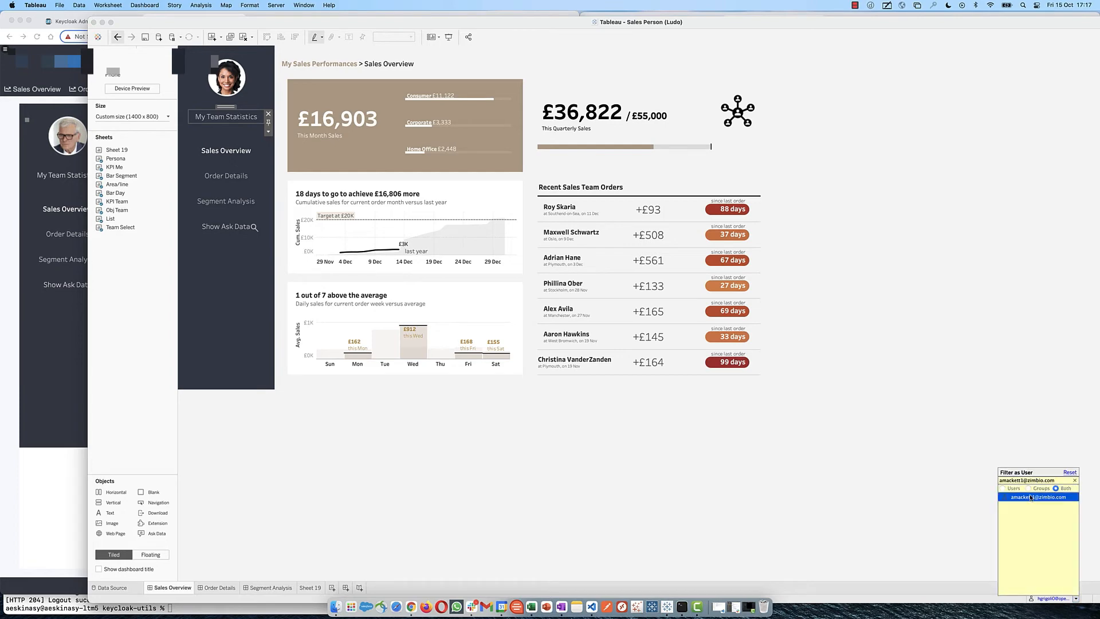
pyautogui.click(608, 132)
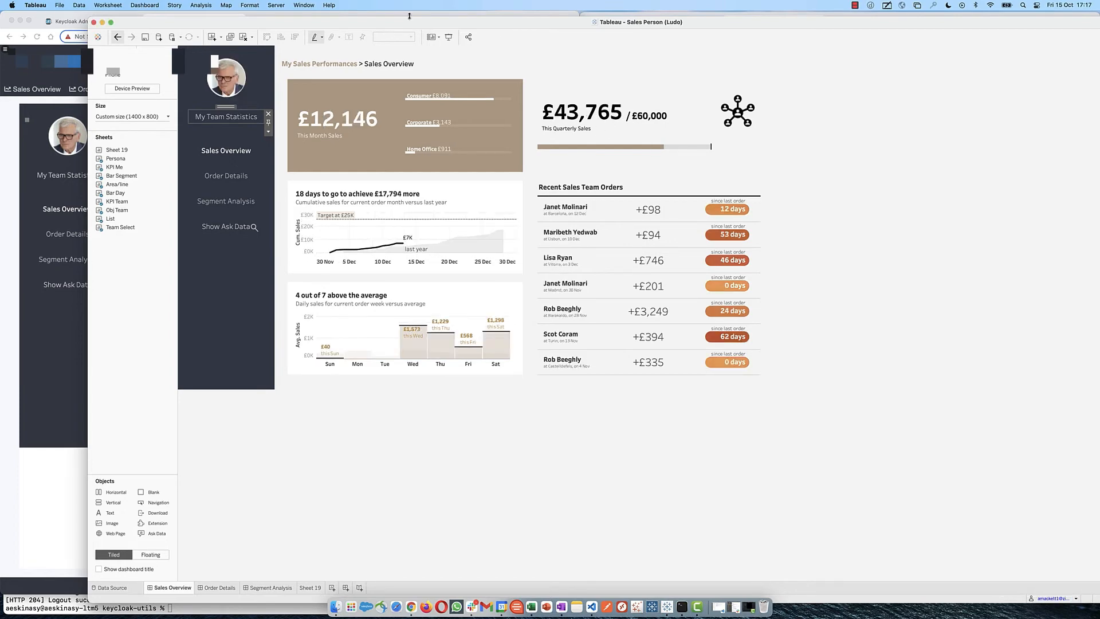
pyautogui.moveTo(392, 23); pyautogui.dragTo(746, 32)
pyautogui.click(359, 108)
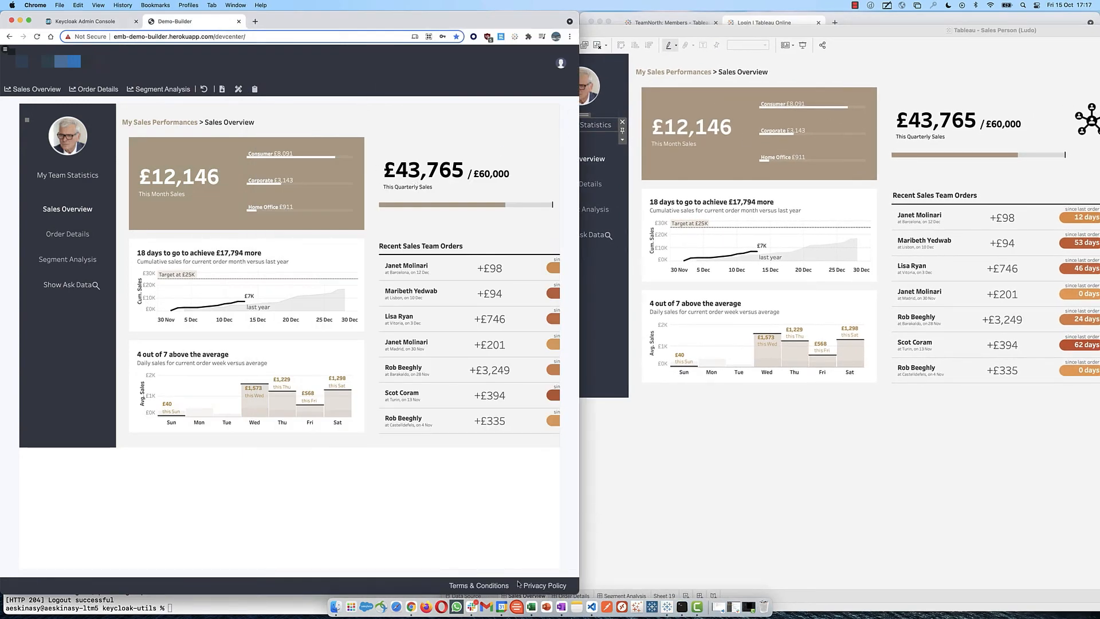
# On Sheet 19, open the DataSecurity_RegionFilter calculation for editing.
pyautogui.click(668, 606)
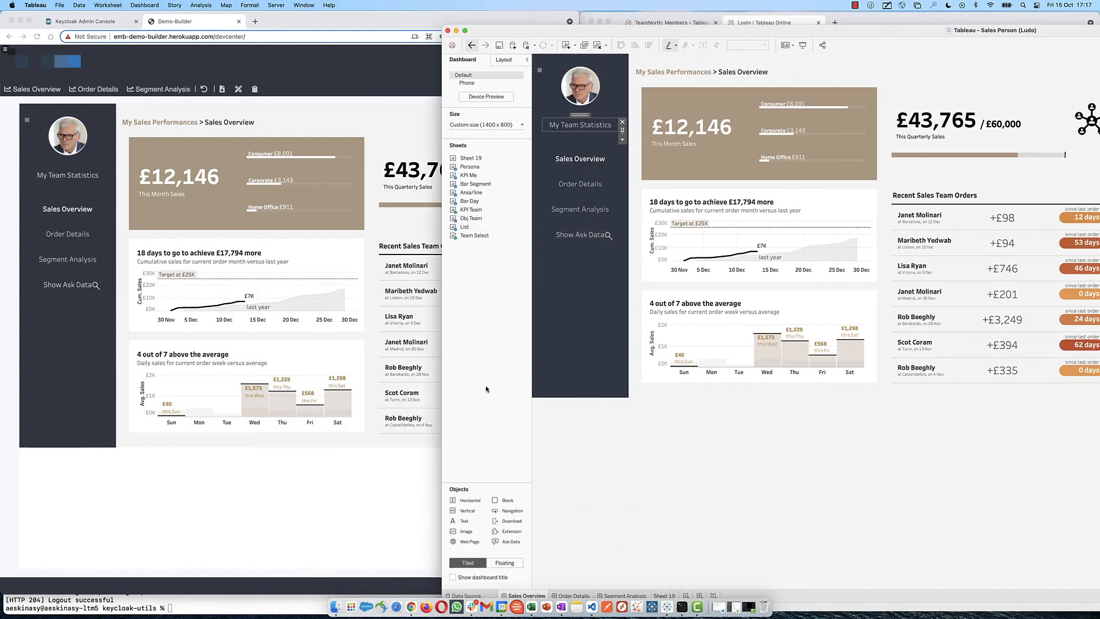
pyautogui.click(665, 595)
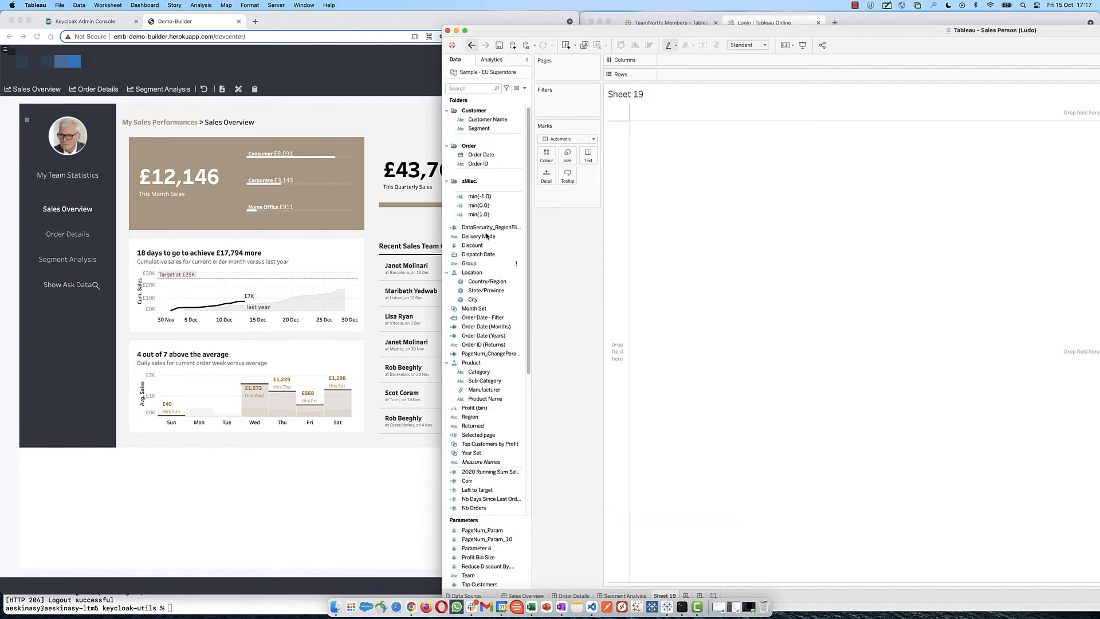
pyautogui.click(486, 228)
pyautogui.rightClick(487, 228)
pyautogui.click(510, 267)
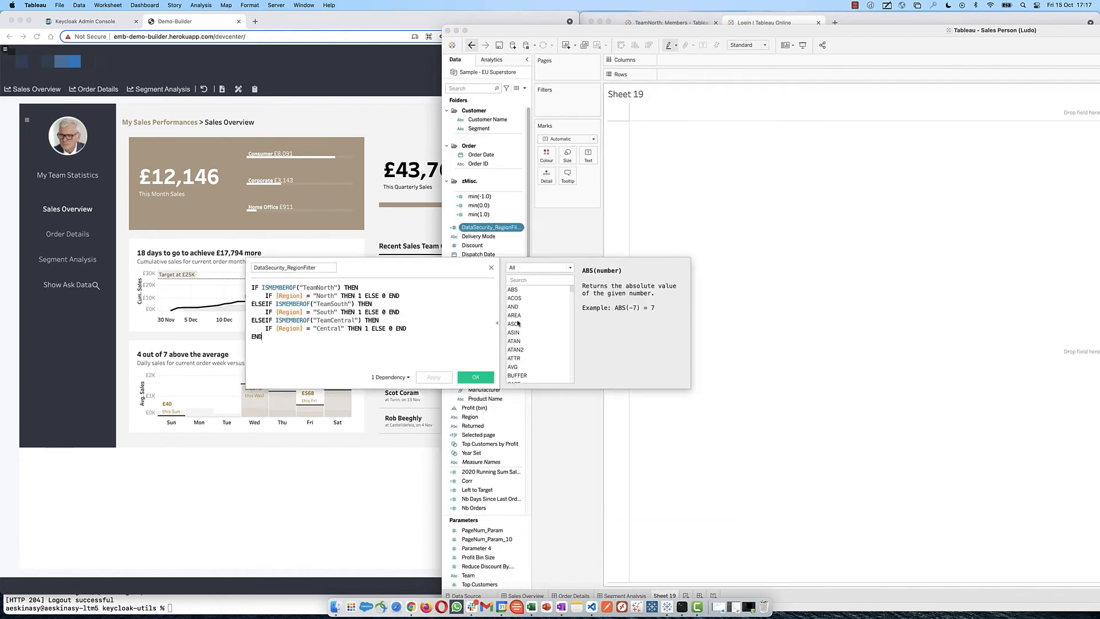
# Review the ISMEMBEROF formula mapping TeamNorth, TeamSouth and TeamCentral to regions, with its help.
pyautogui.scroll(3, 440, 333)
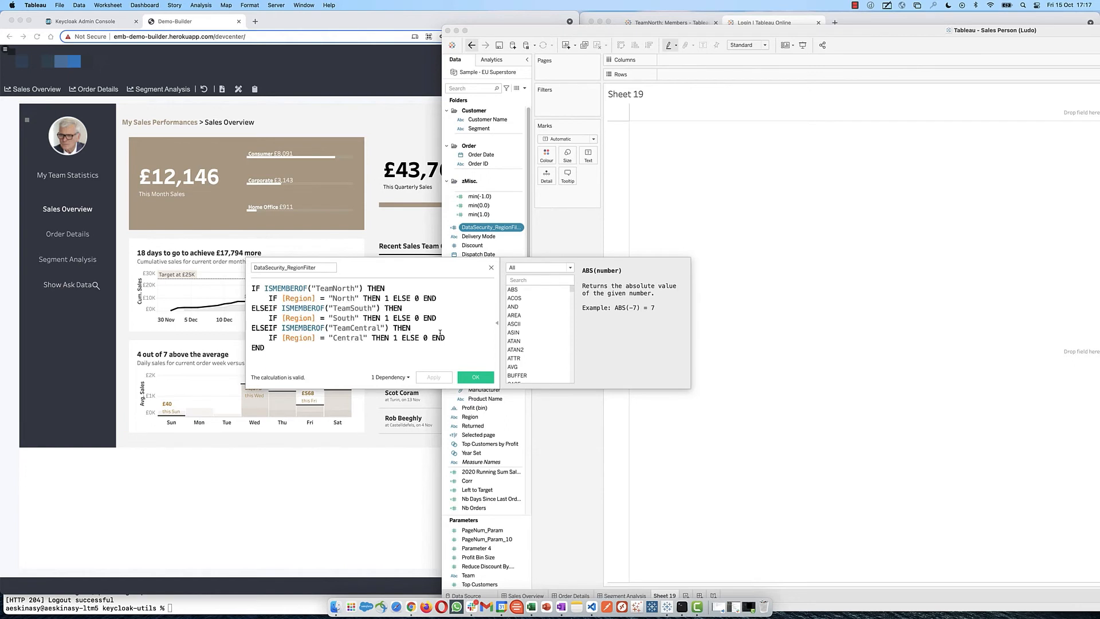
pyautogui.moveTo(311, 287); pyautogui.dragTo(359, 285)
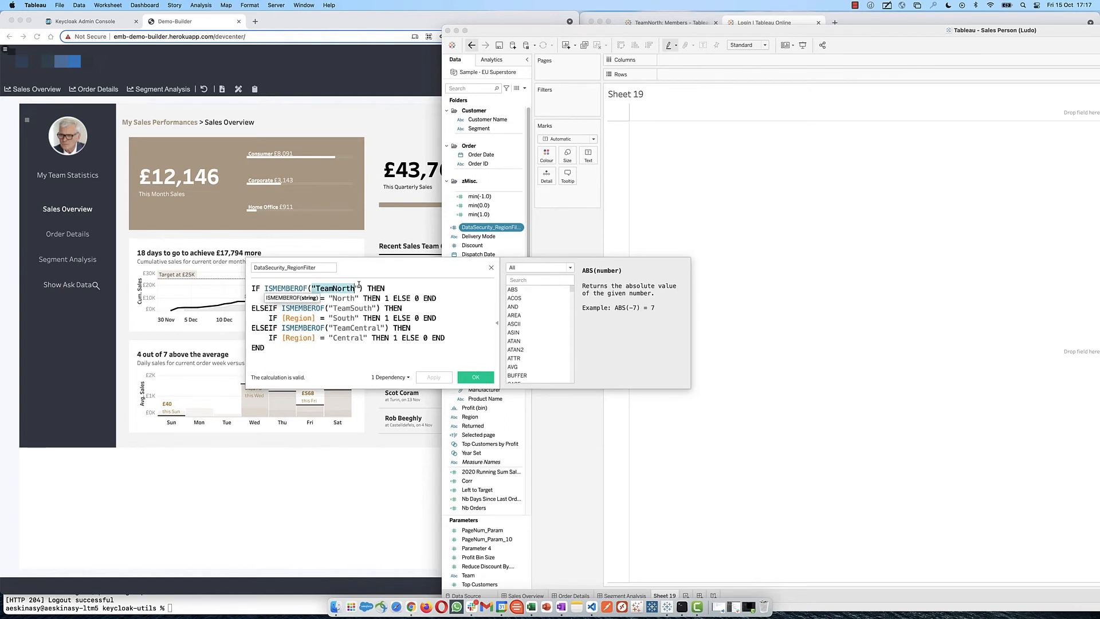
pyautogui.click(361, 285)
pyautogui.moveTo(363, 286); pyautogui.dragTo(253, 287)
pyautogui.click(285, 287)
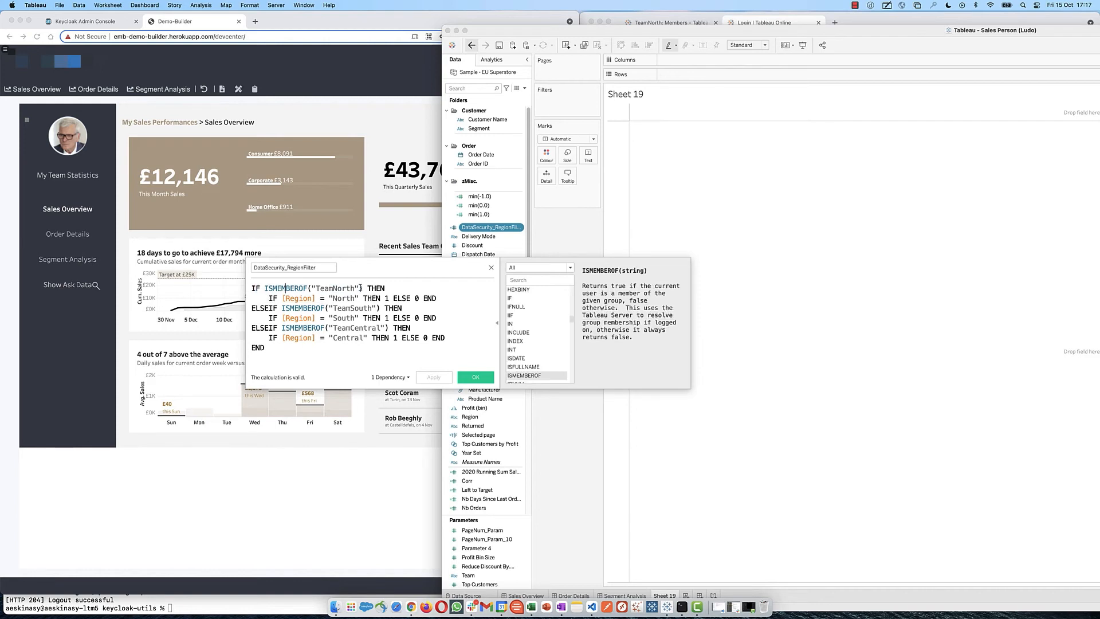
pyautogui.moveTo(381, 349); pyautogui.dragTo(274, 288)
pyautogui.click(318, 298)
pyautogui.moveTo(309, 349); pyautogui.dragTo(246, 282)
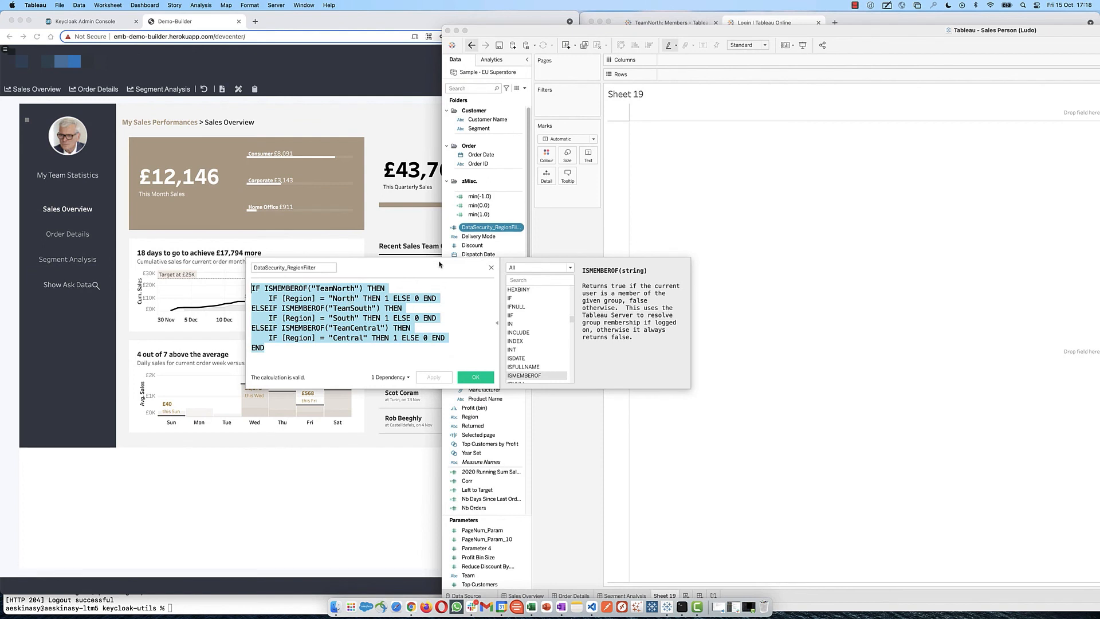
pyautogui.moveTo(422, 269); pyautogui.dragTo(459, 177)
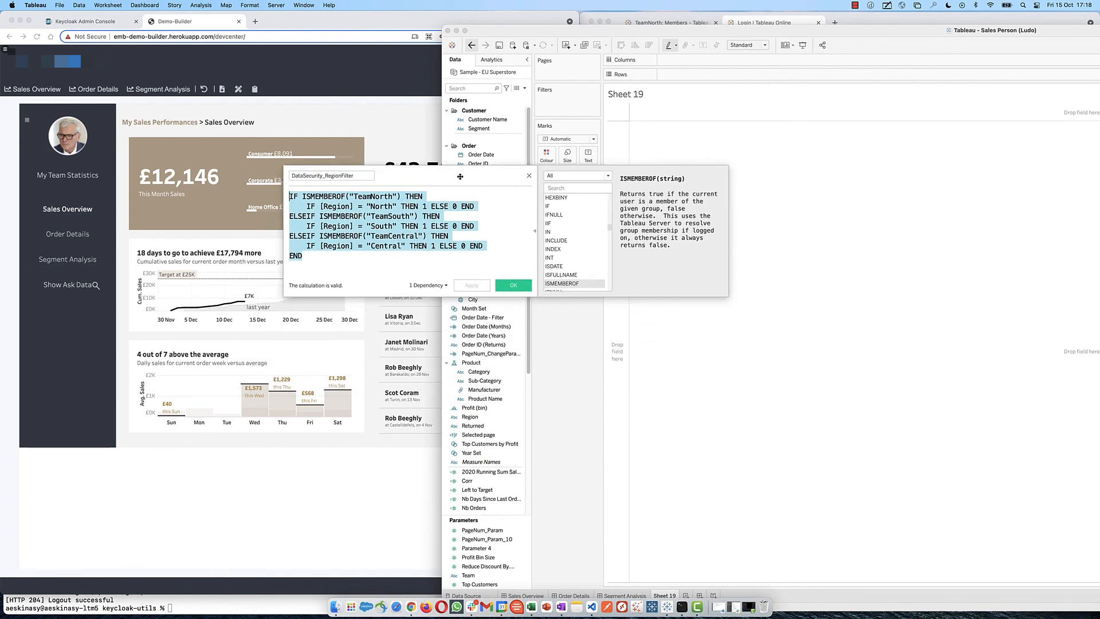
pyautogui.click(484, 236)
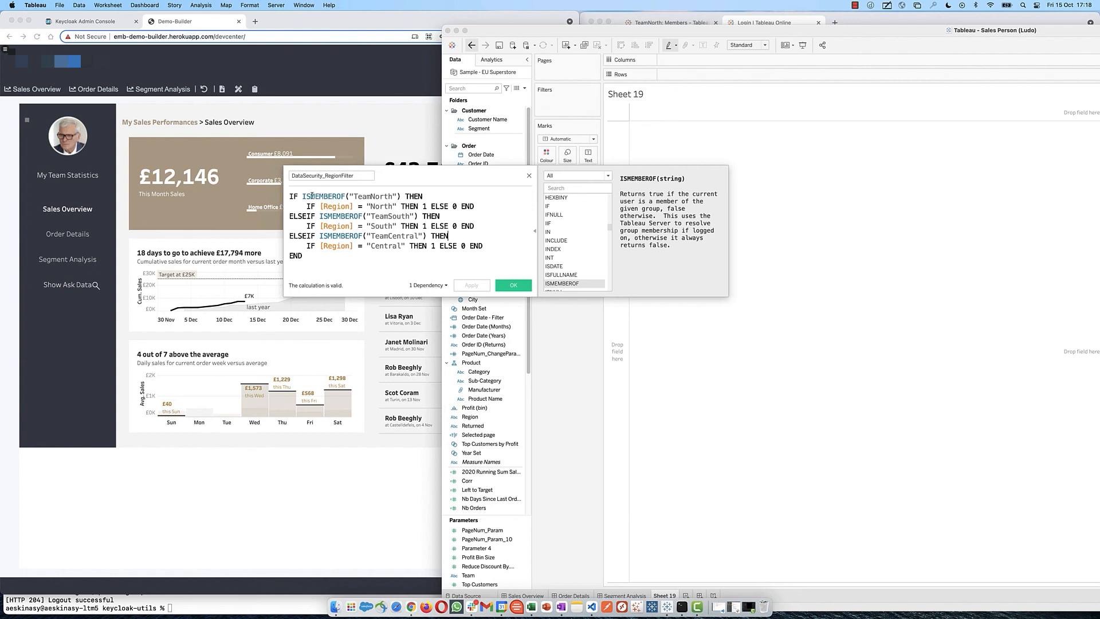
pyautogui.moveTo(300, 194); pyautogui.dragTo(406, 257)
pyautogui.click(406, 256)
pyautogui.rightClick(484, 75)
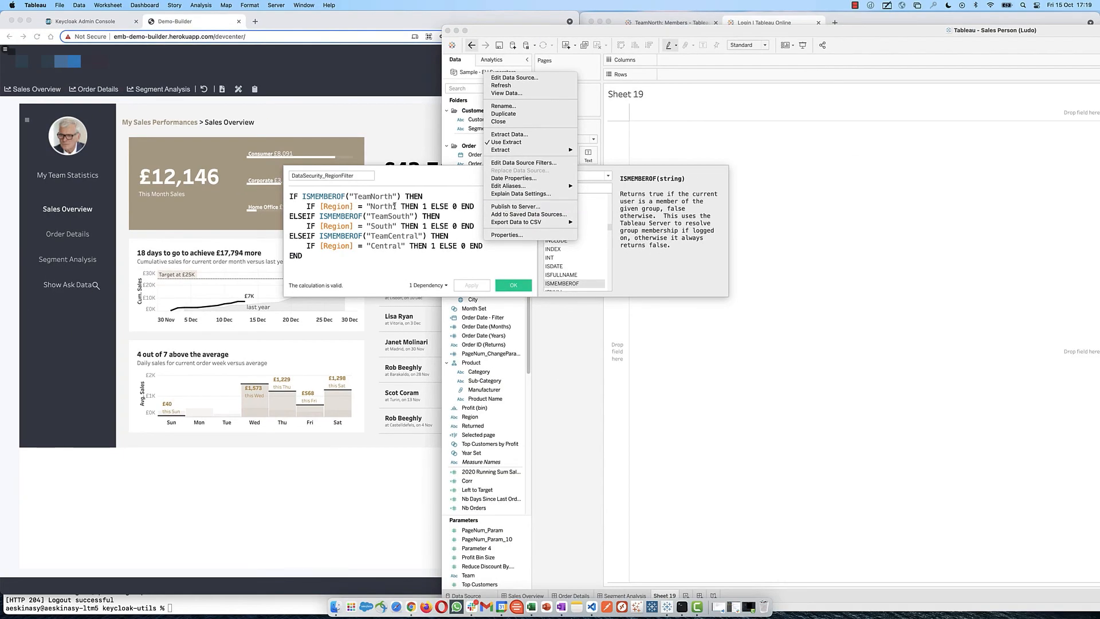
pyautogui.click(382, 198)
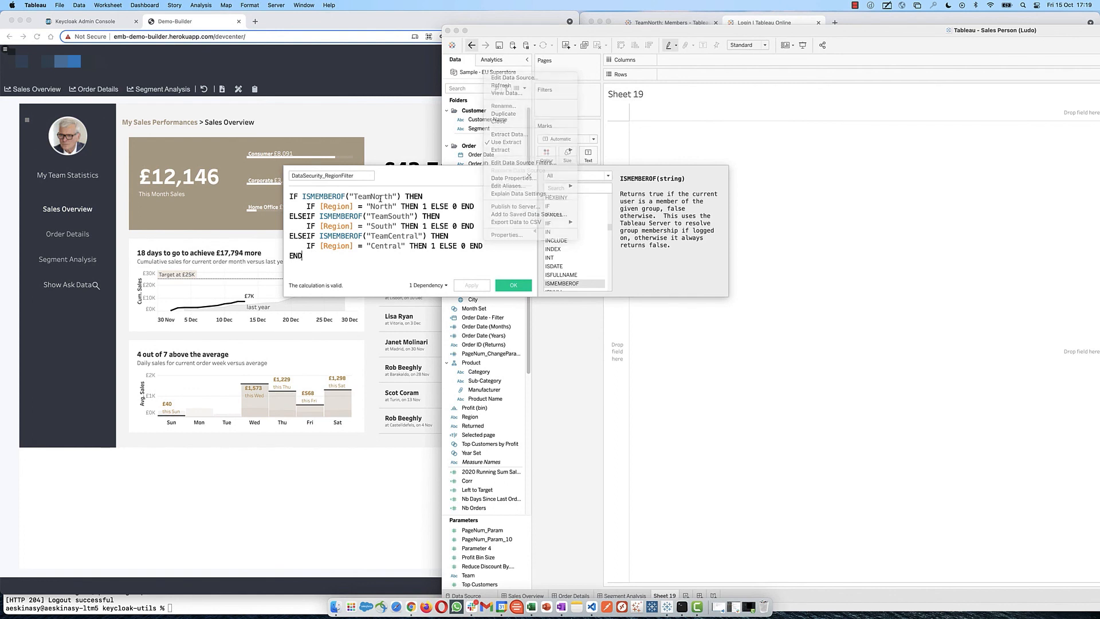
pyautogui.moveTo(394, 196); pyautogui.dragTo(356, 197)
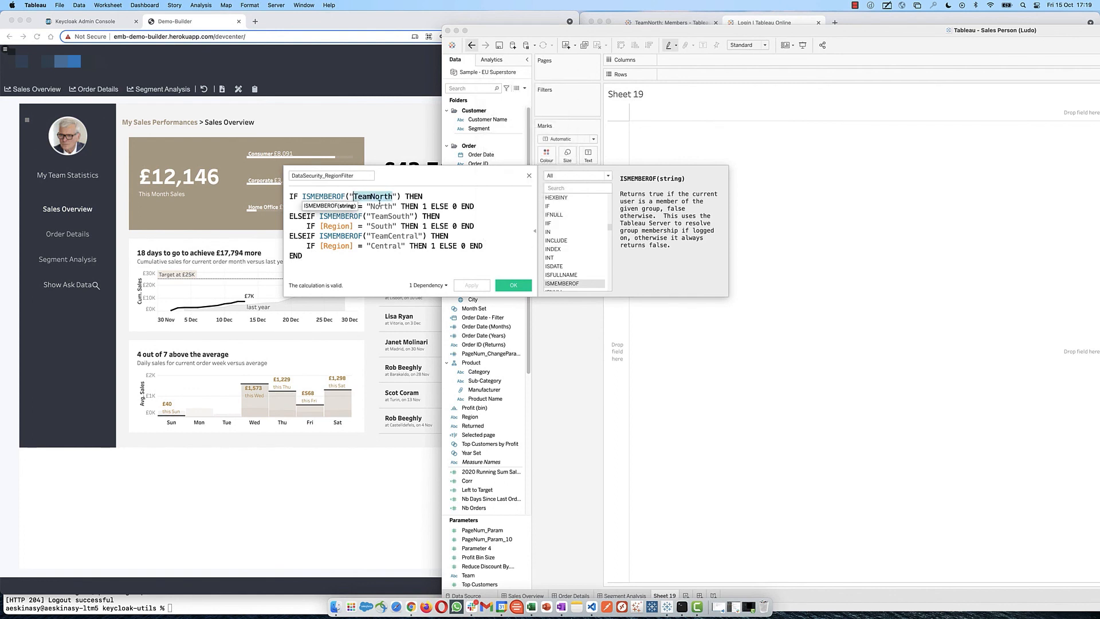
pyautogui.moveTo(413, 218); pyautogui.dragTo(369, 216)
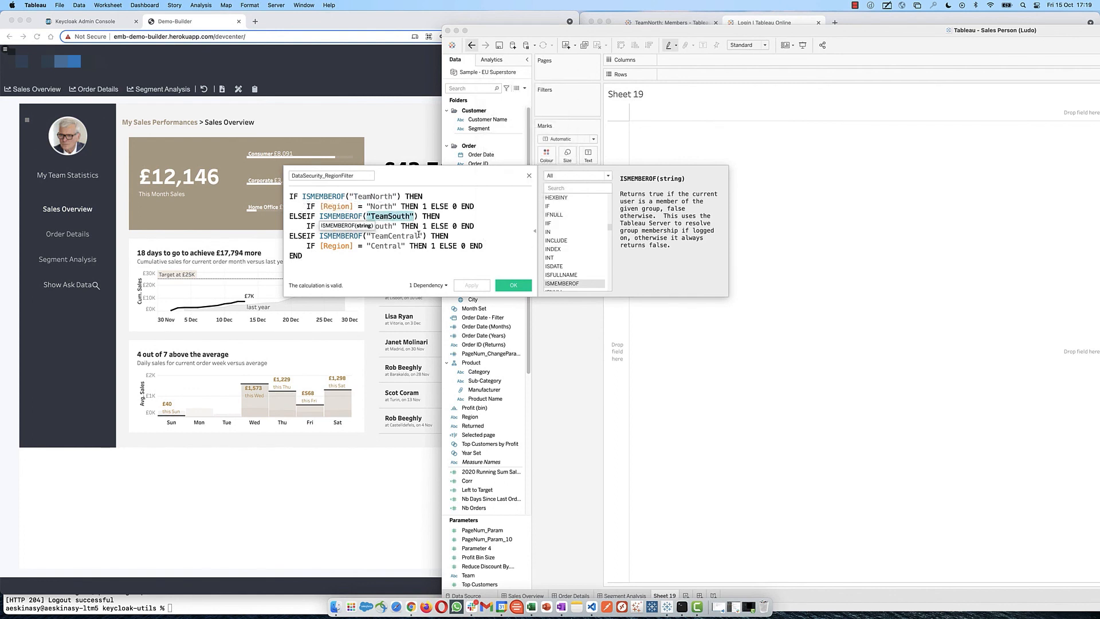